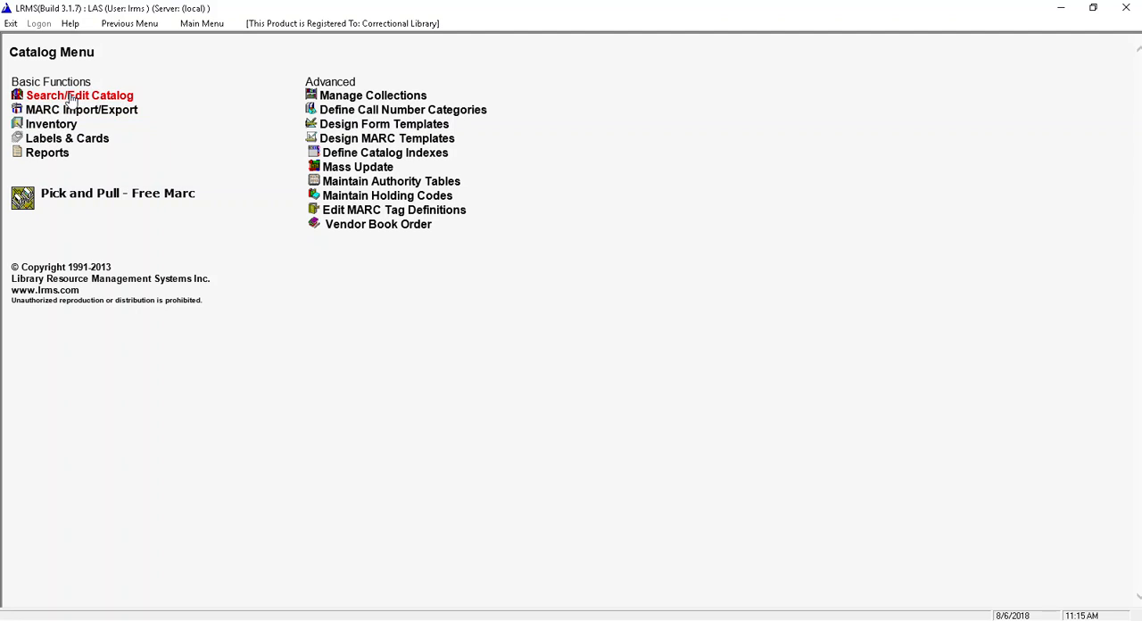
- Open the catalog search and start a new templated record in the main collection
click(71, 96)
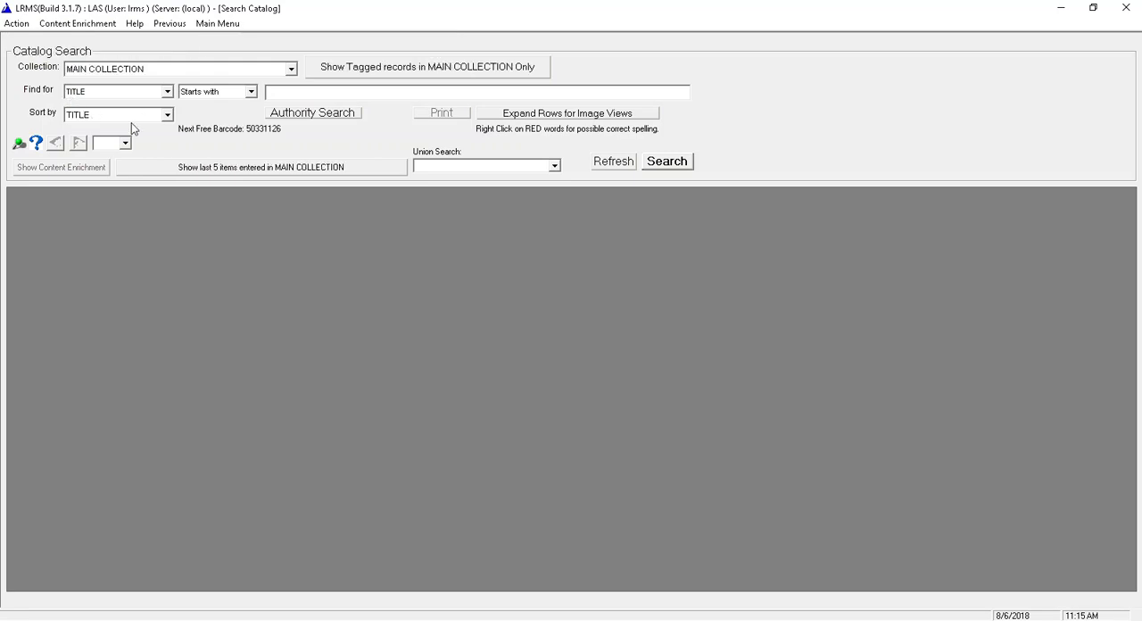
click(18, 24)
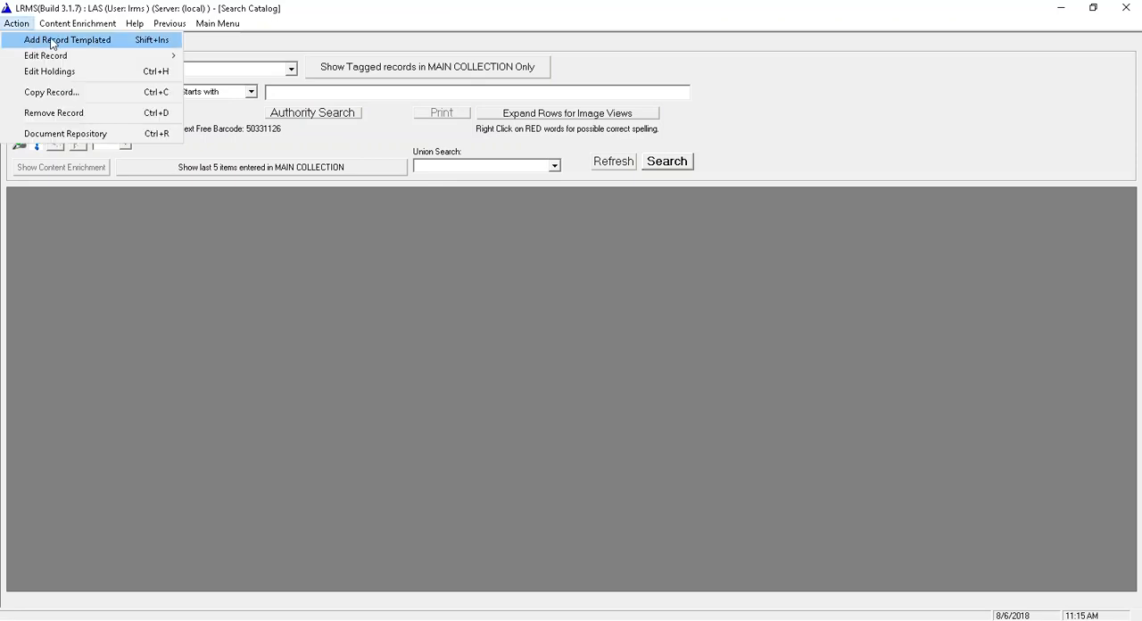
click(51, 40)
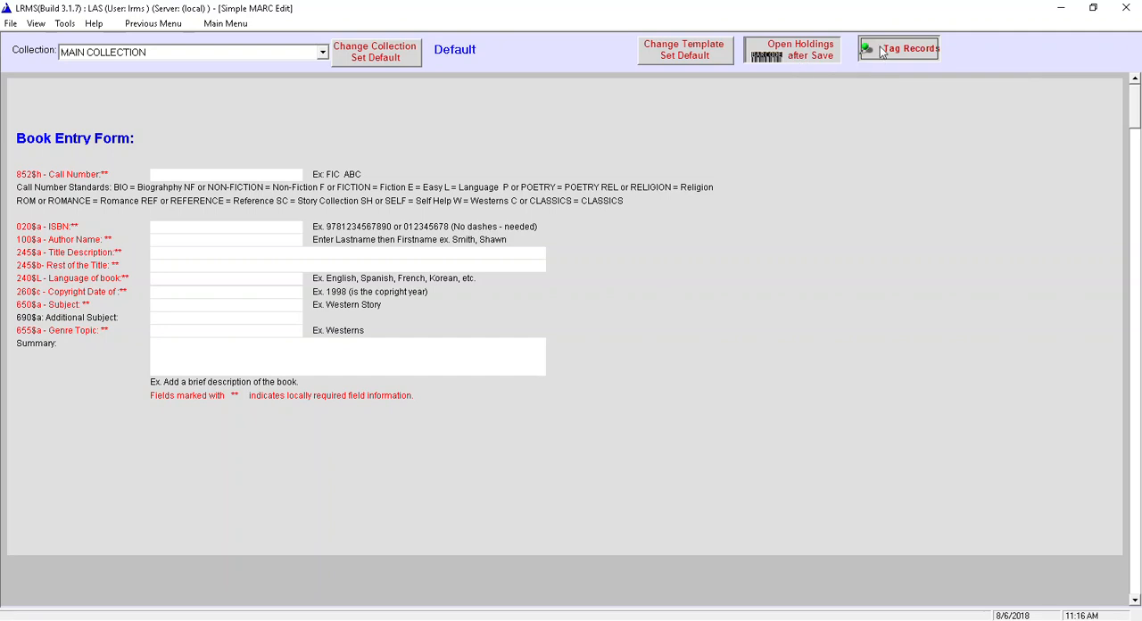
- Turn the Open Holdings after Save and Tag Records options off and back on
click(785, 55)
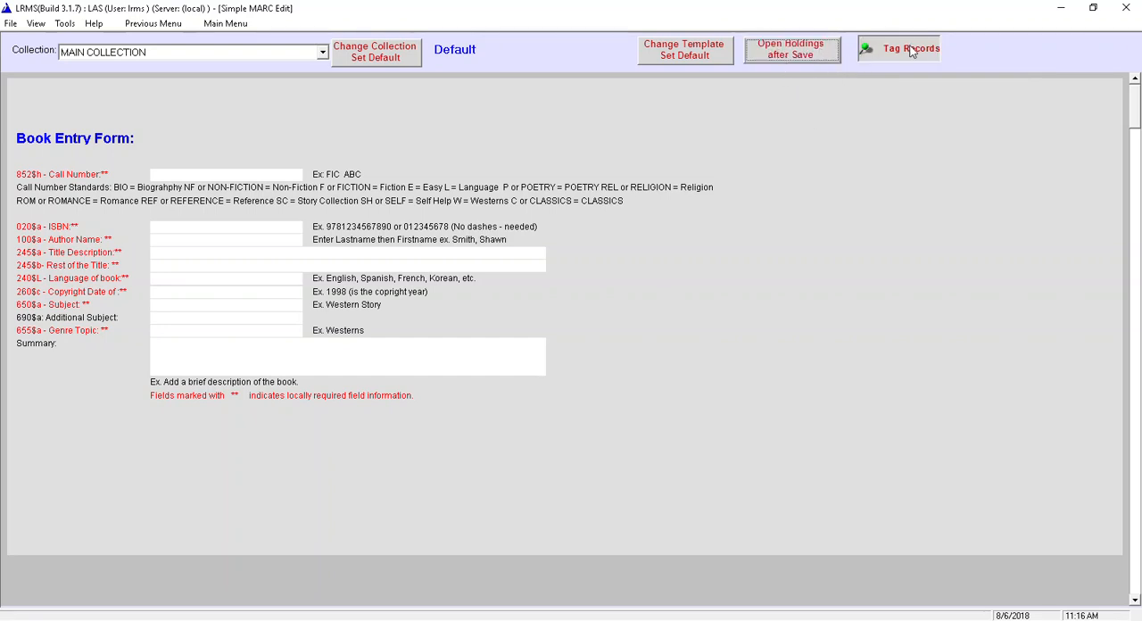
click(871, 50)
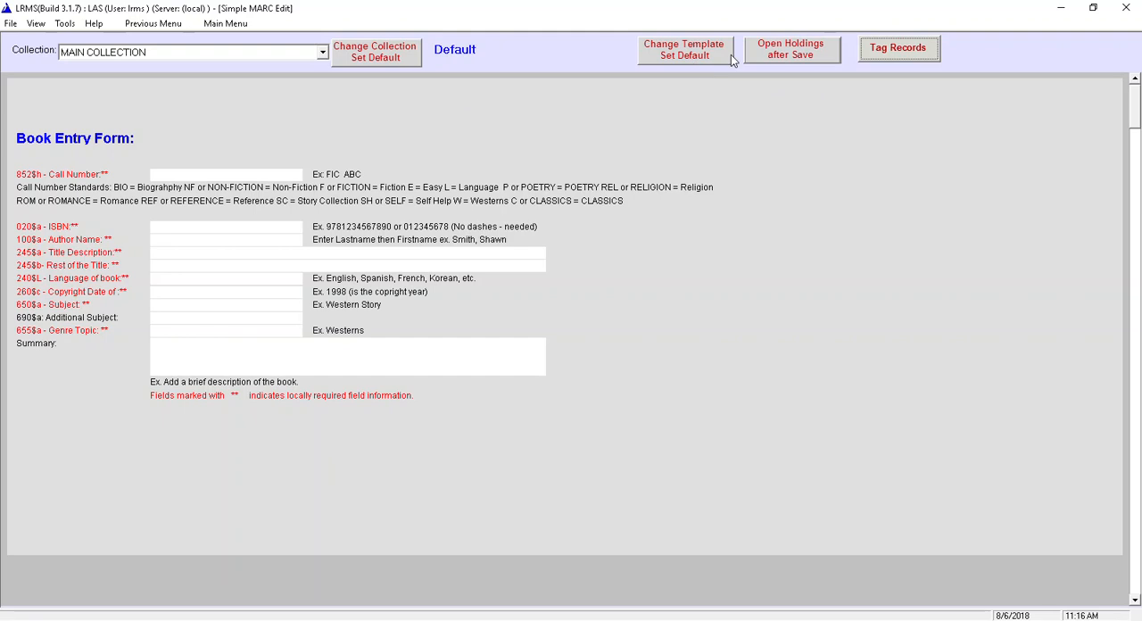
click(778, 51)
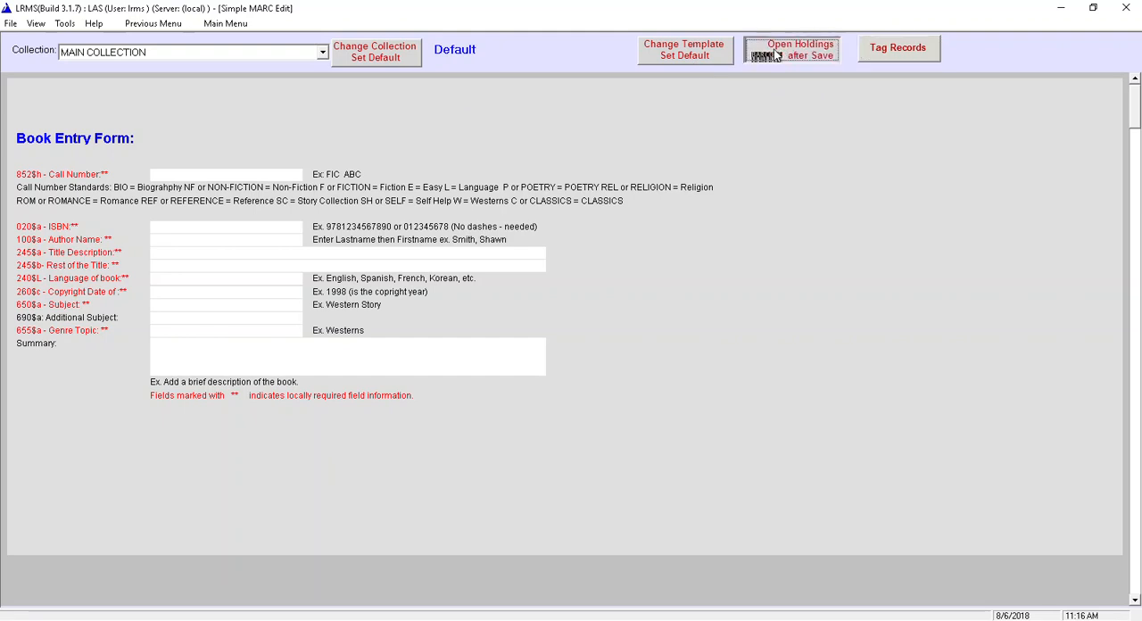
click(894, 54)
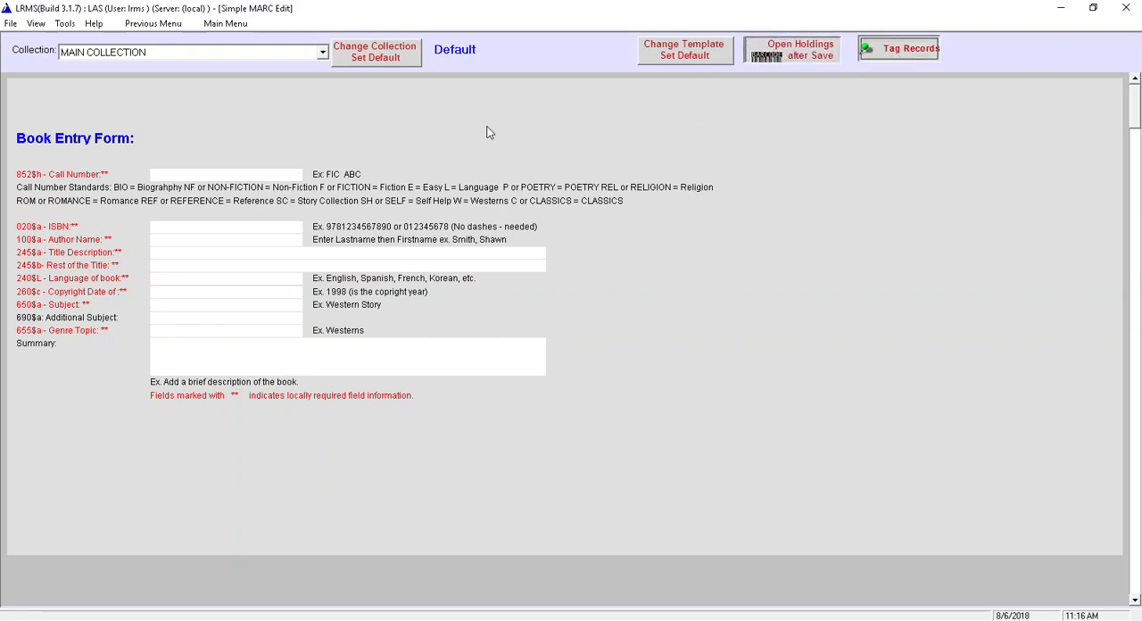
- Set Default as the default entry template and return to the catalog search
click(688, 56)
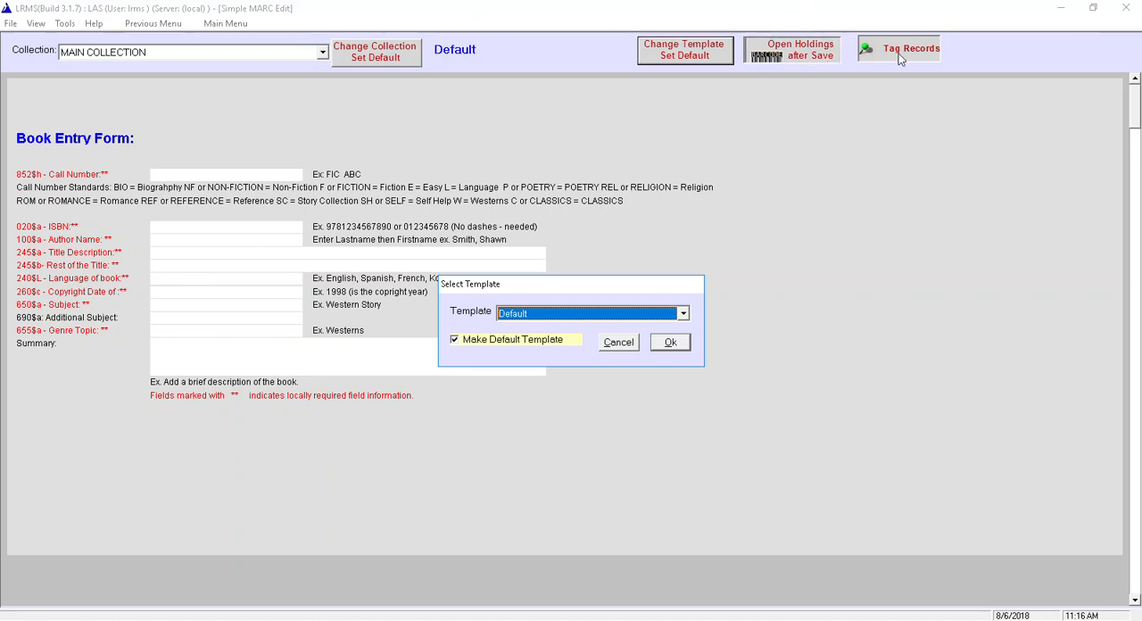
click(672, 345)
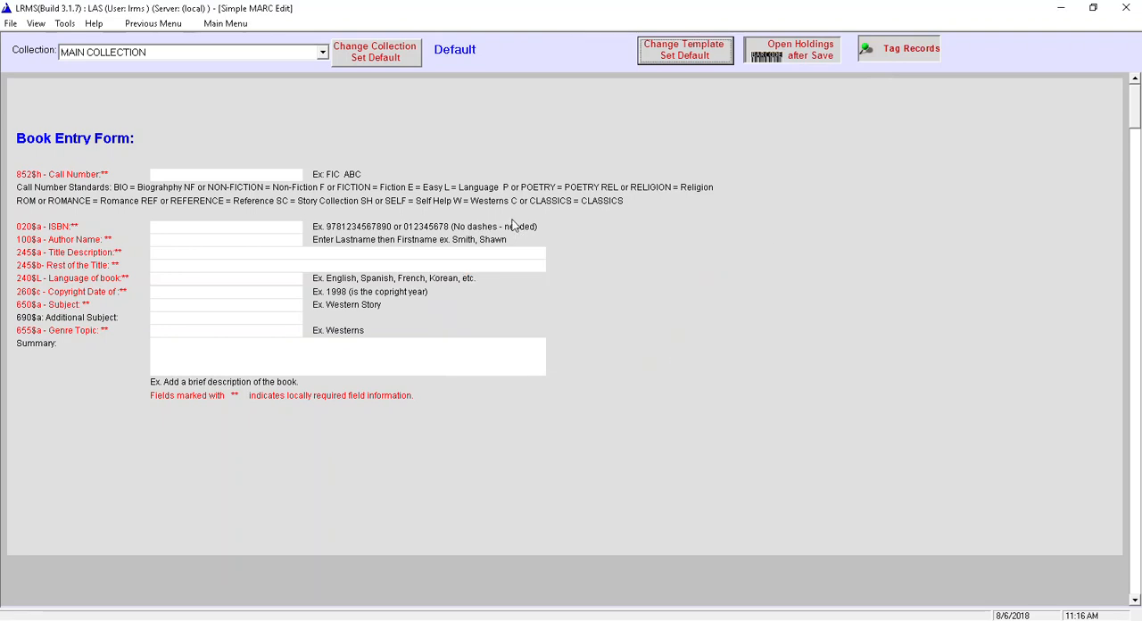
click(150, 24)
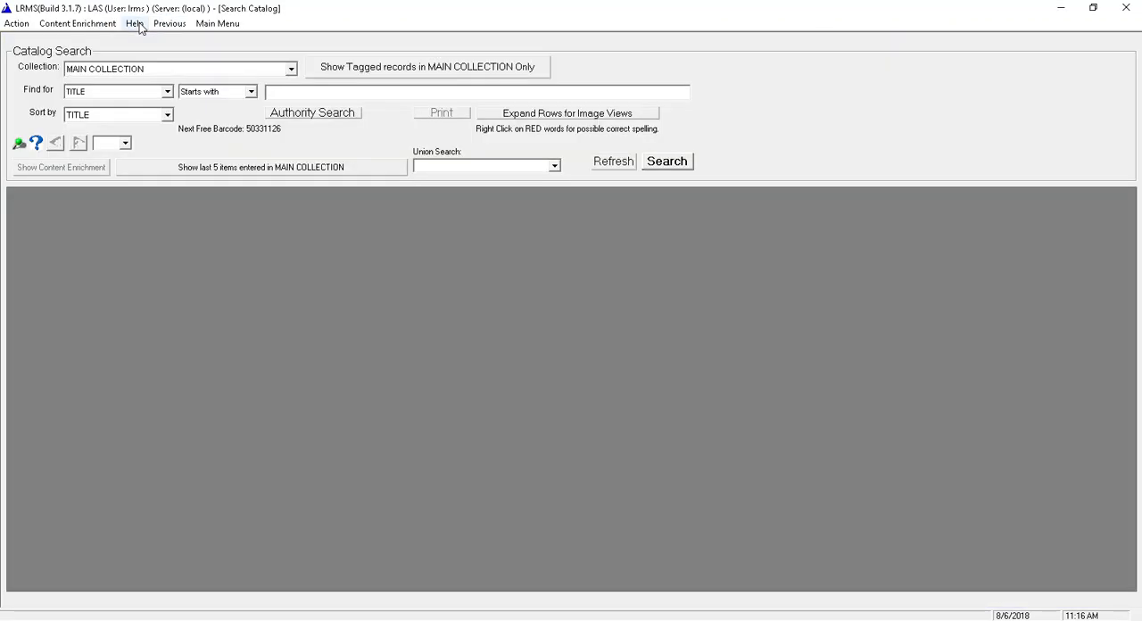
click(16, 24)
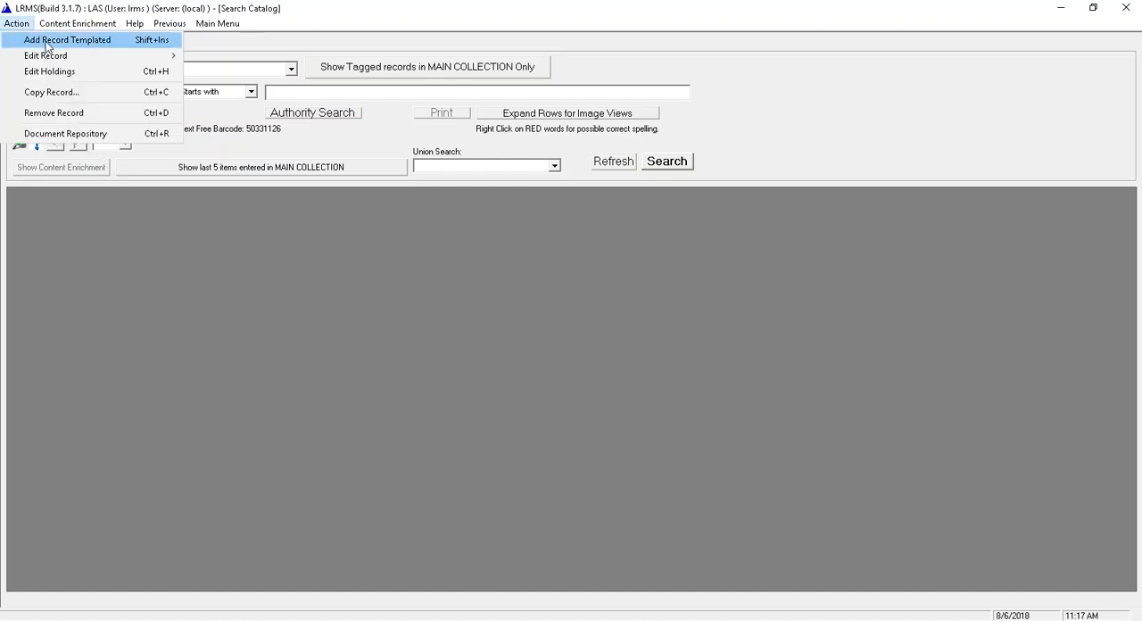
click(47, 41)
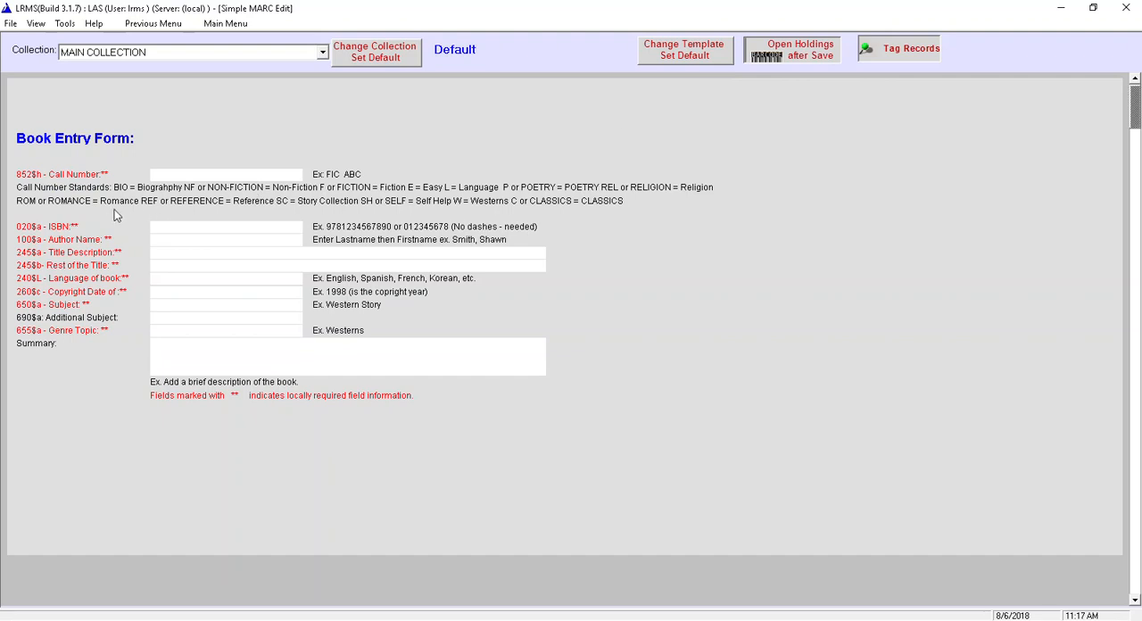
click(159, 175)
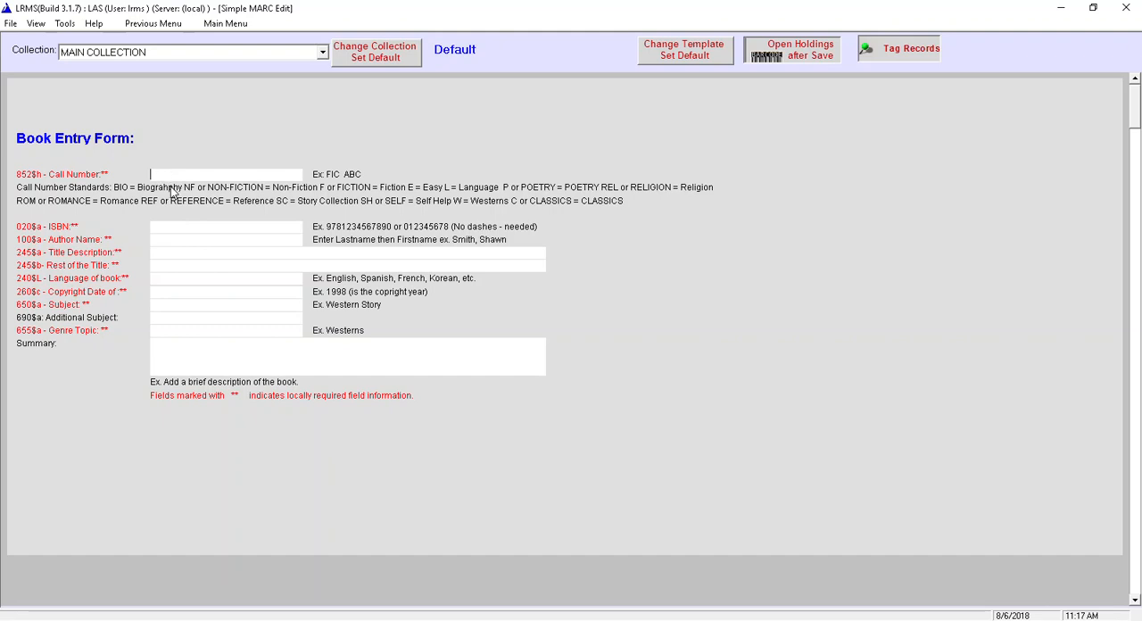
text(F SZE)
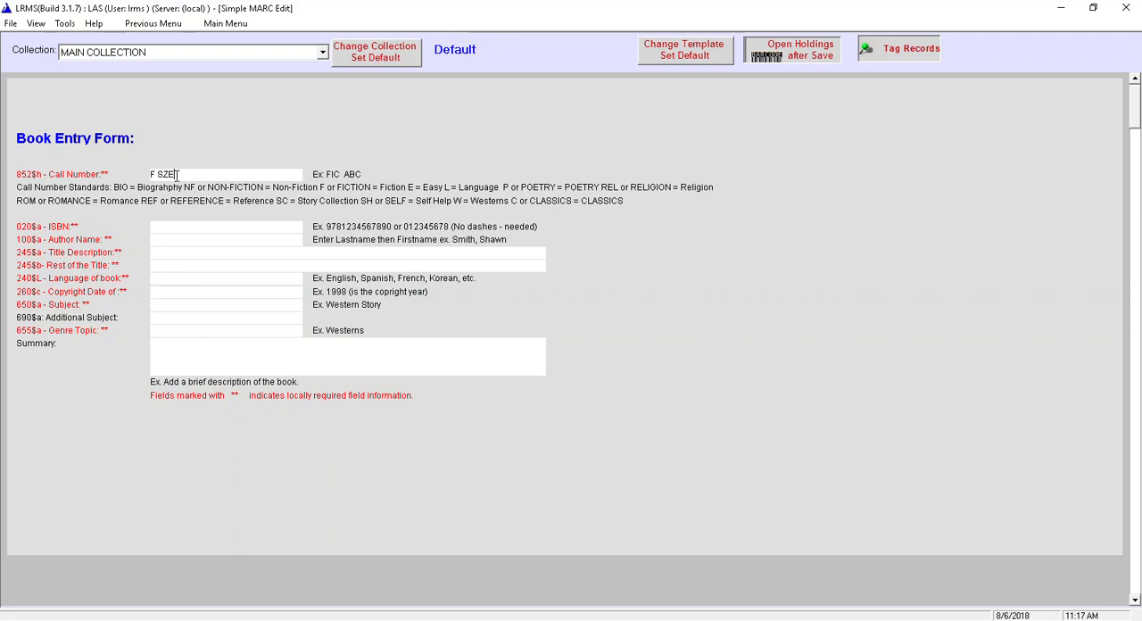
click(163, 229)
text(1234567890)
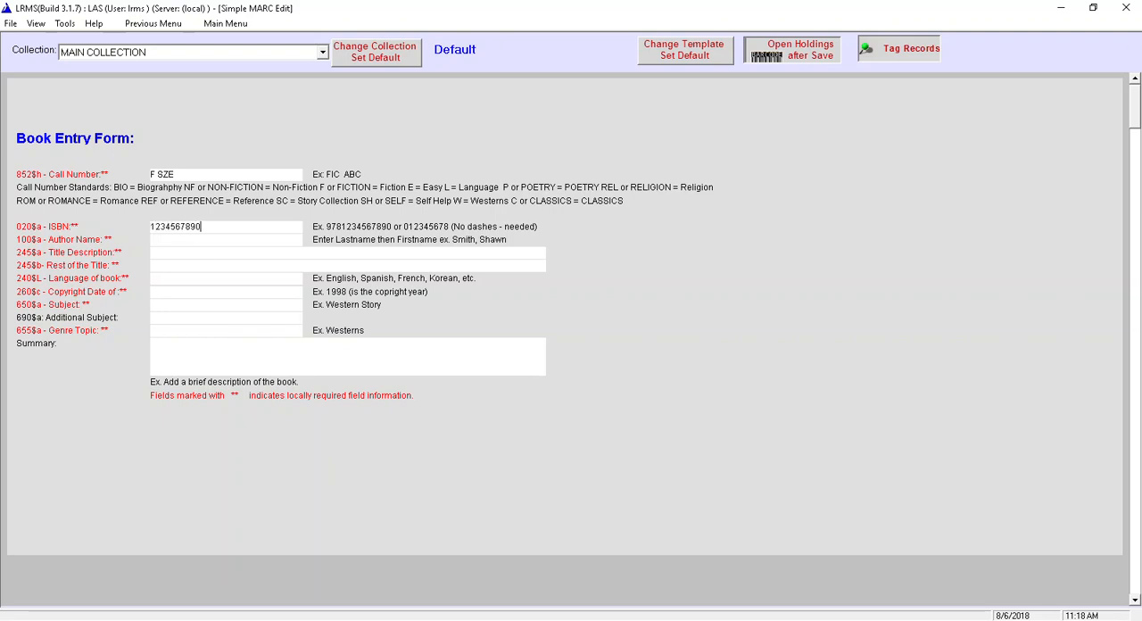
- Add the author's name, last name first, to the author authority list and select it for the record
click(155, 239)
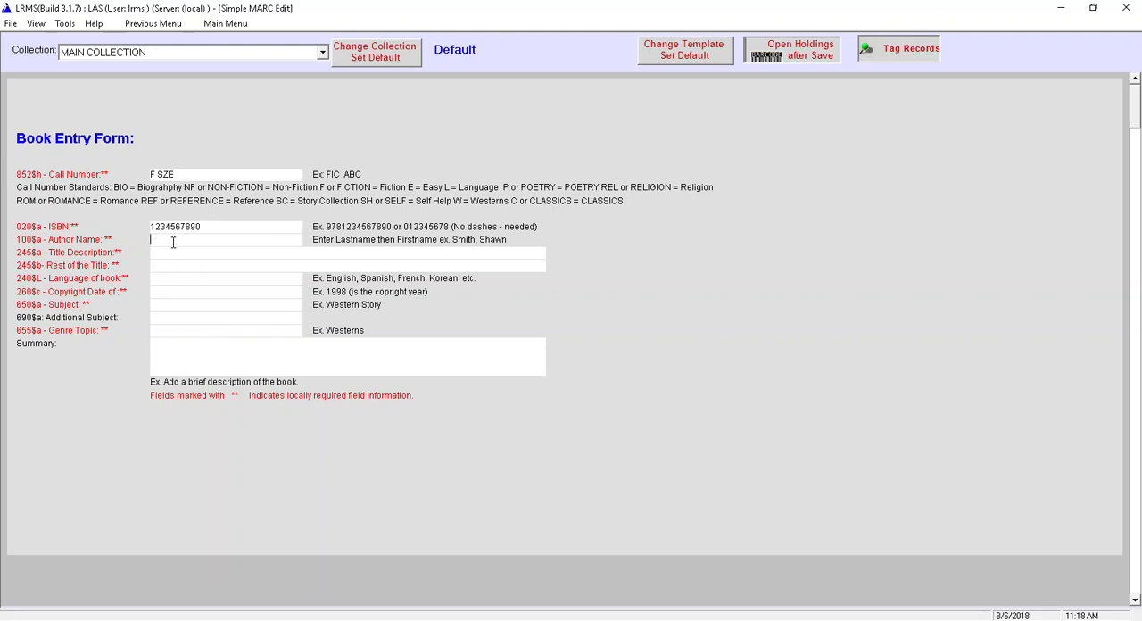
double_click(173, 241)
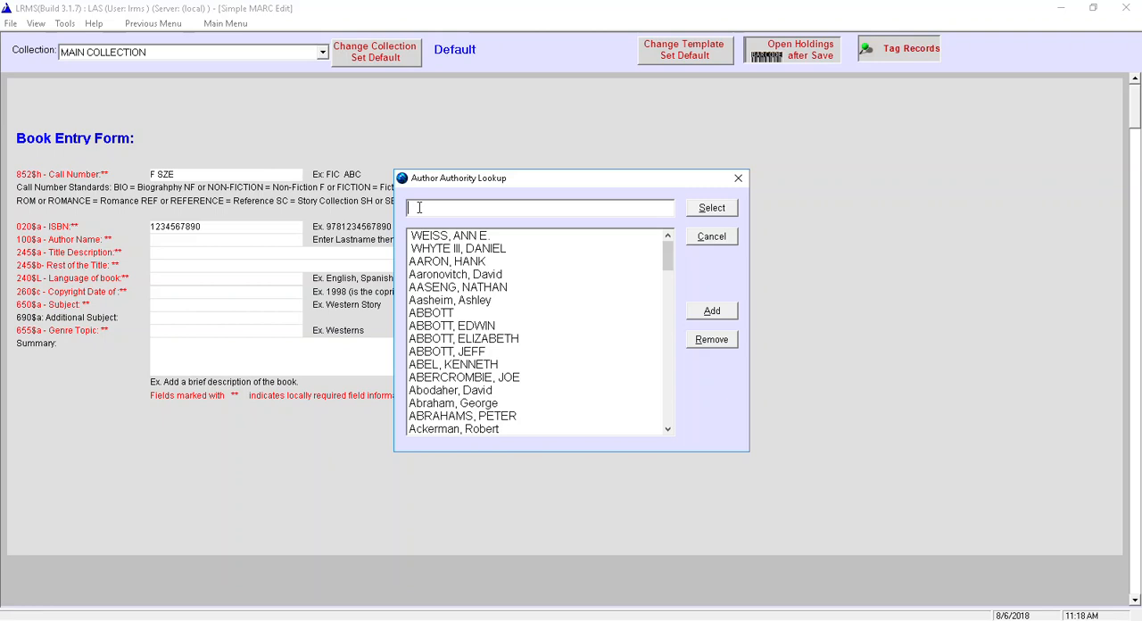
click(410, 215)
key(Delete)
text(S)
click(714, 312)
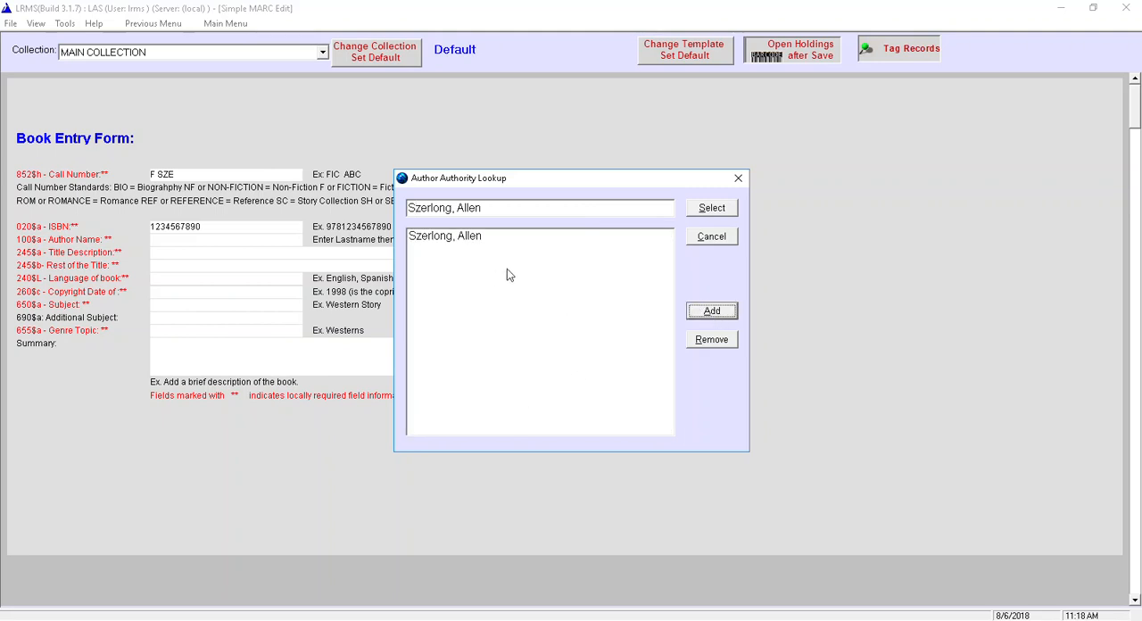
click(444, 239)
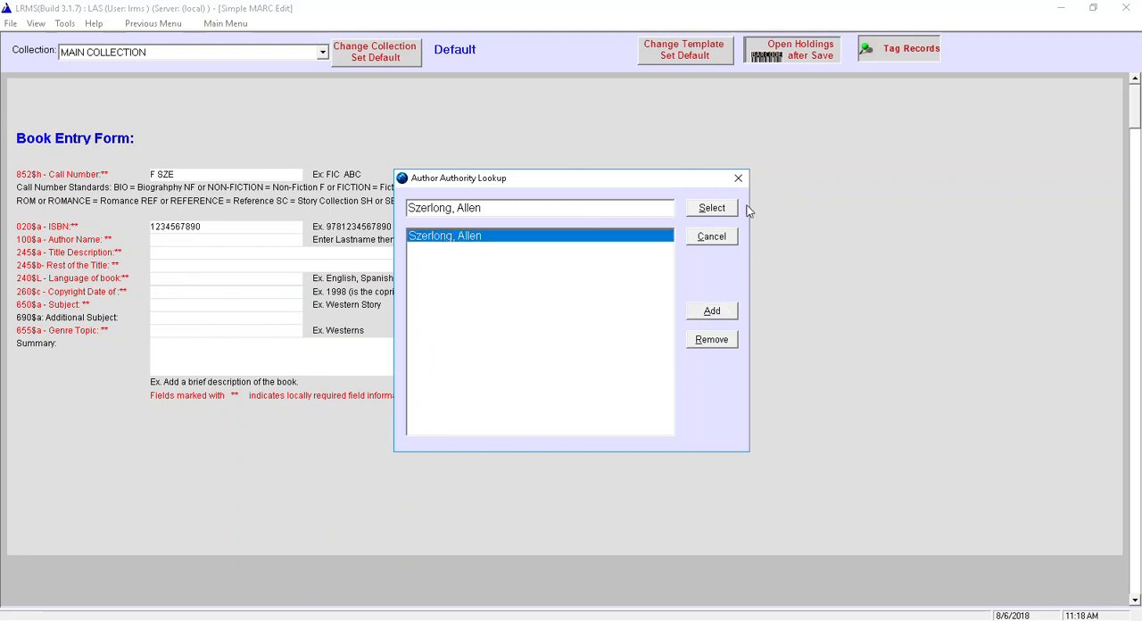
click(719, 210)
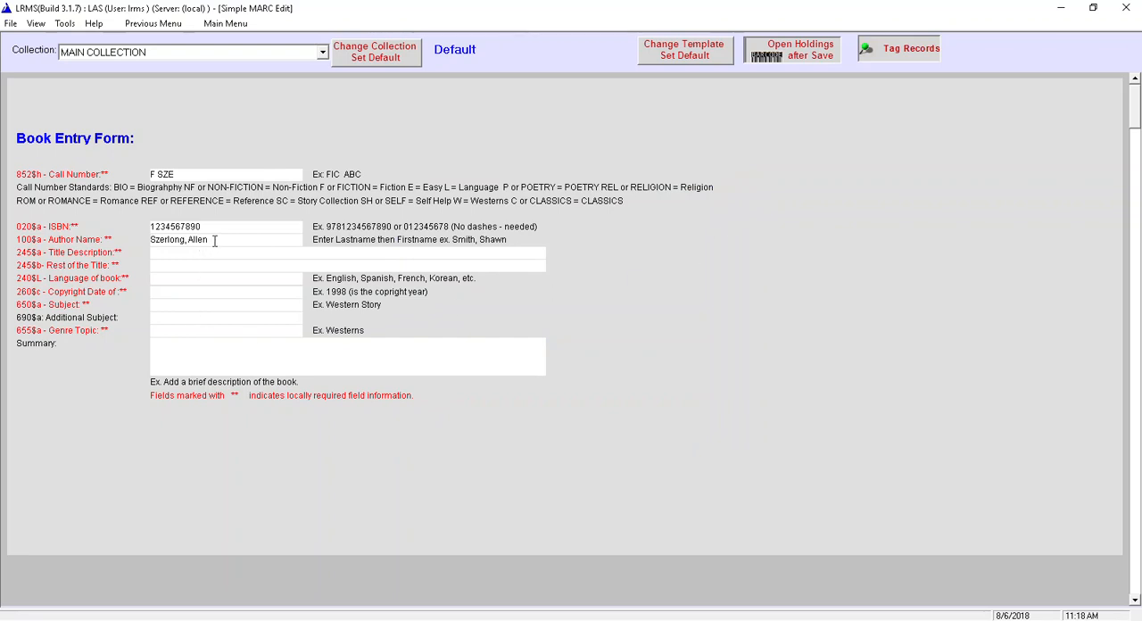
- Set the title description to TESTBOOK, the language to English and the copyright date to 1991
click(160, 252)
text(TESTBOOK)
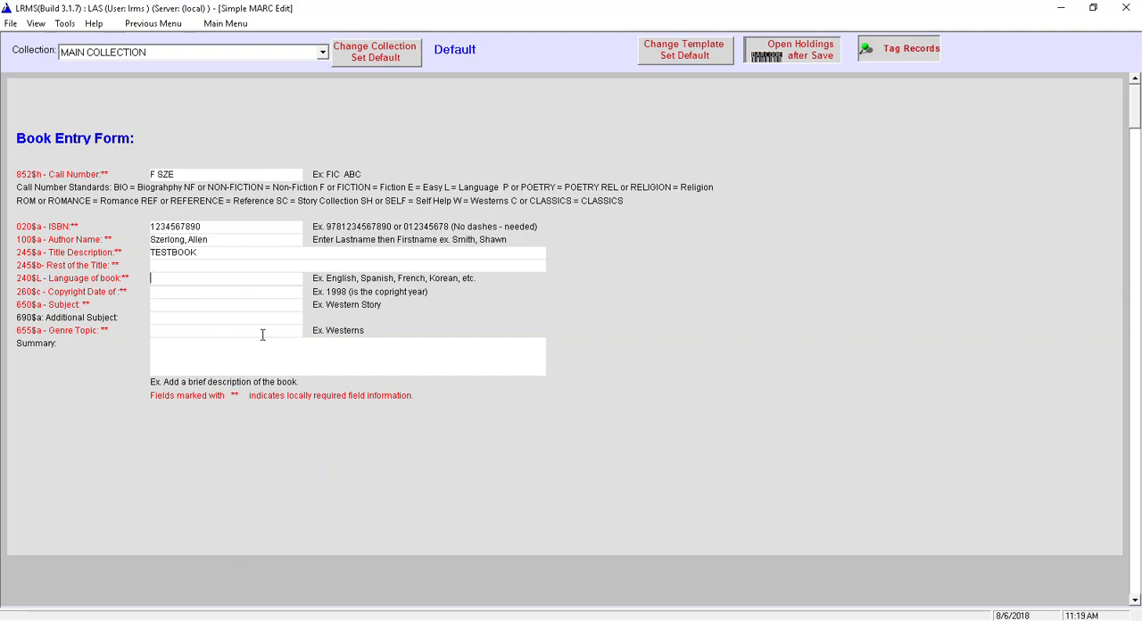
text(English)
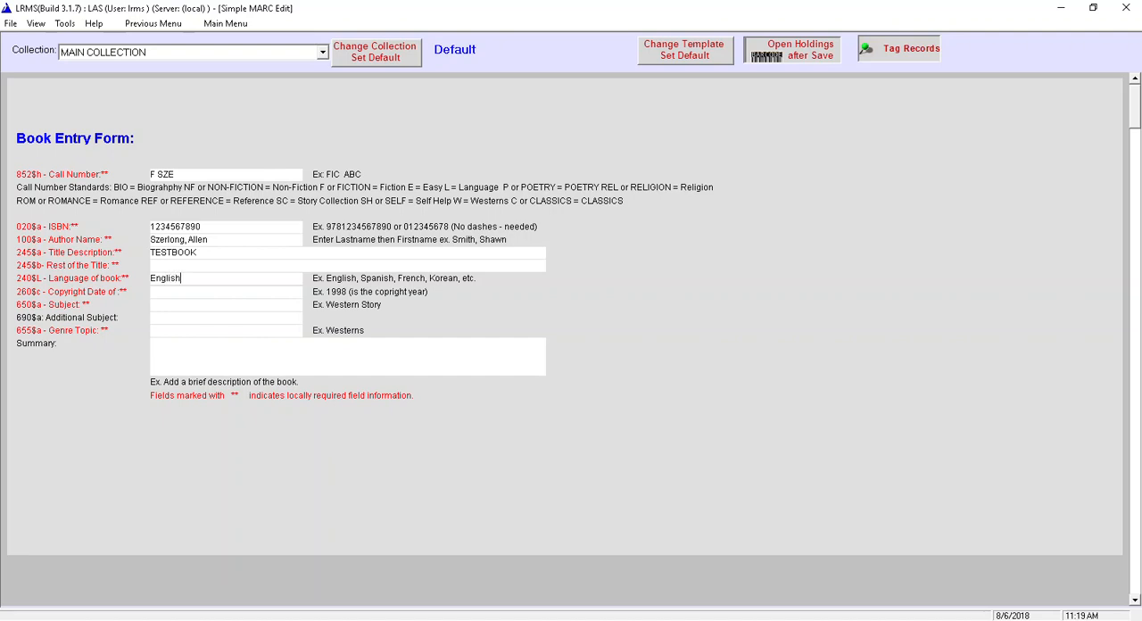
click(163, 290)
text(1991)
- Enter History of Space as the subject and Space Travel as the genre topic, leaving the summary empty
click(154, 303)
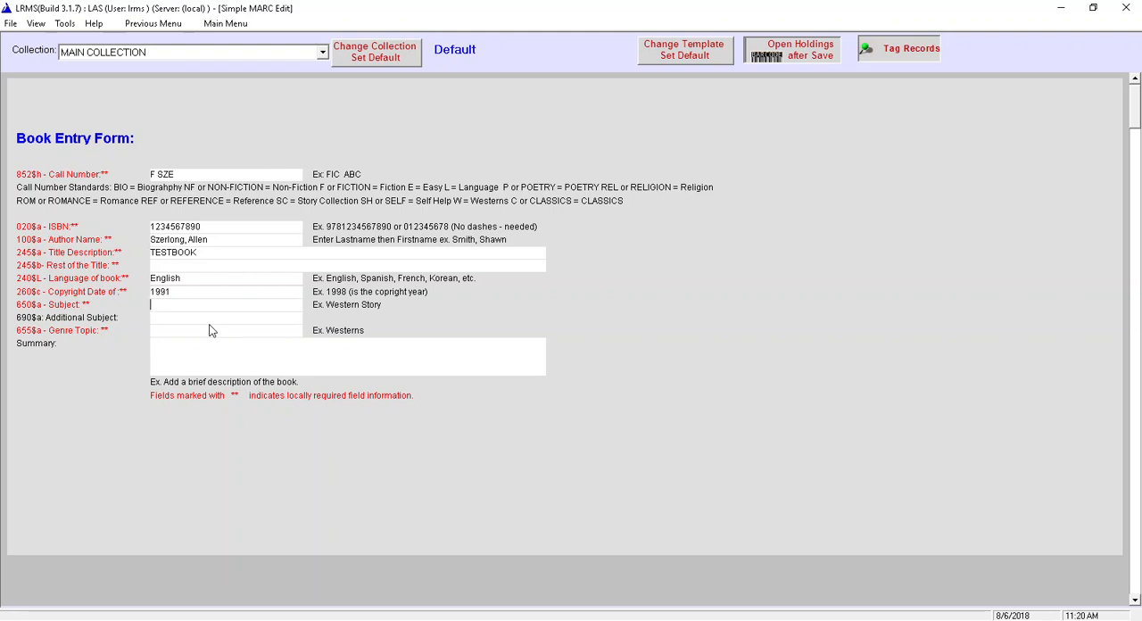
text(Histo)
text(ry)
text( of)
text( S)
text(pace)
text(Space)
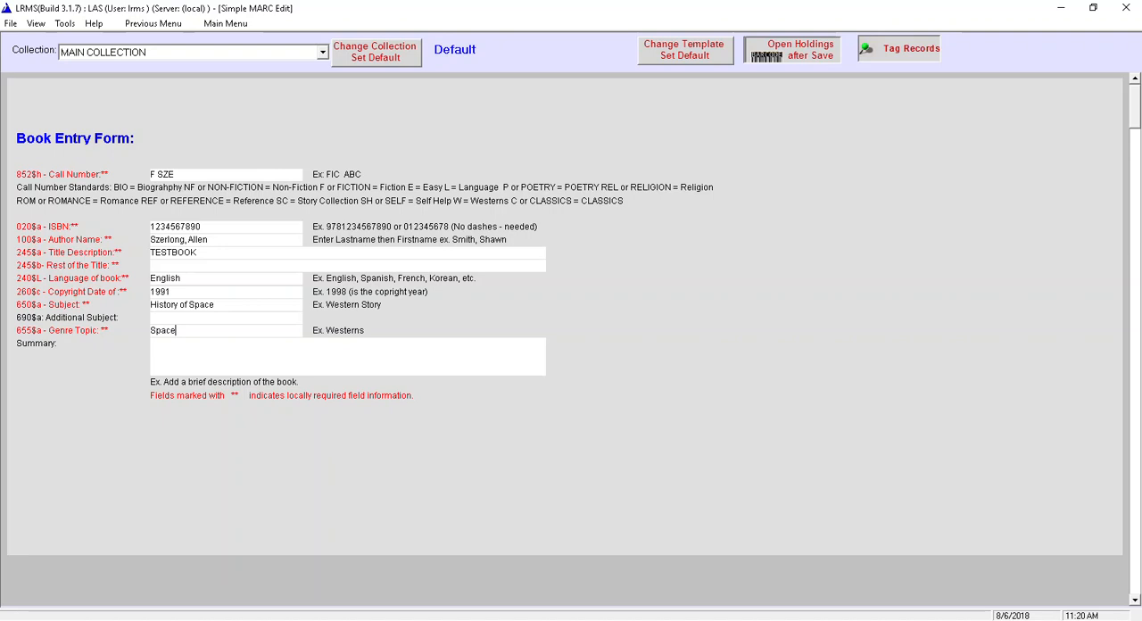
text( Tra)
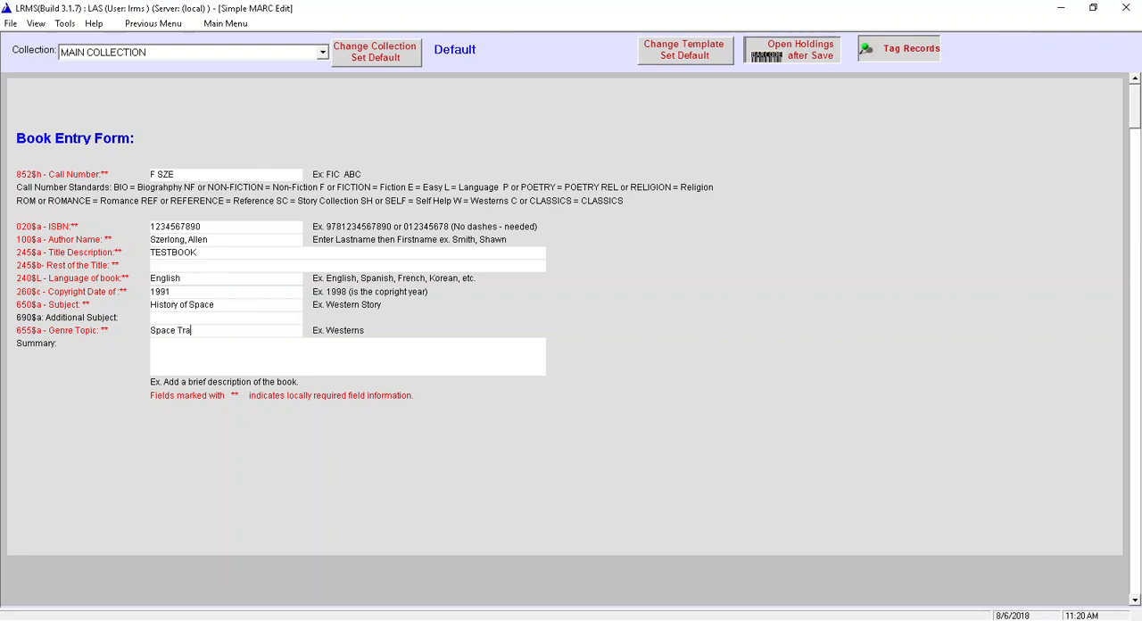
text(vel)
click(164, 345)
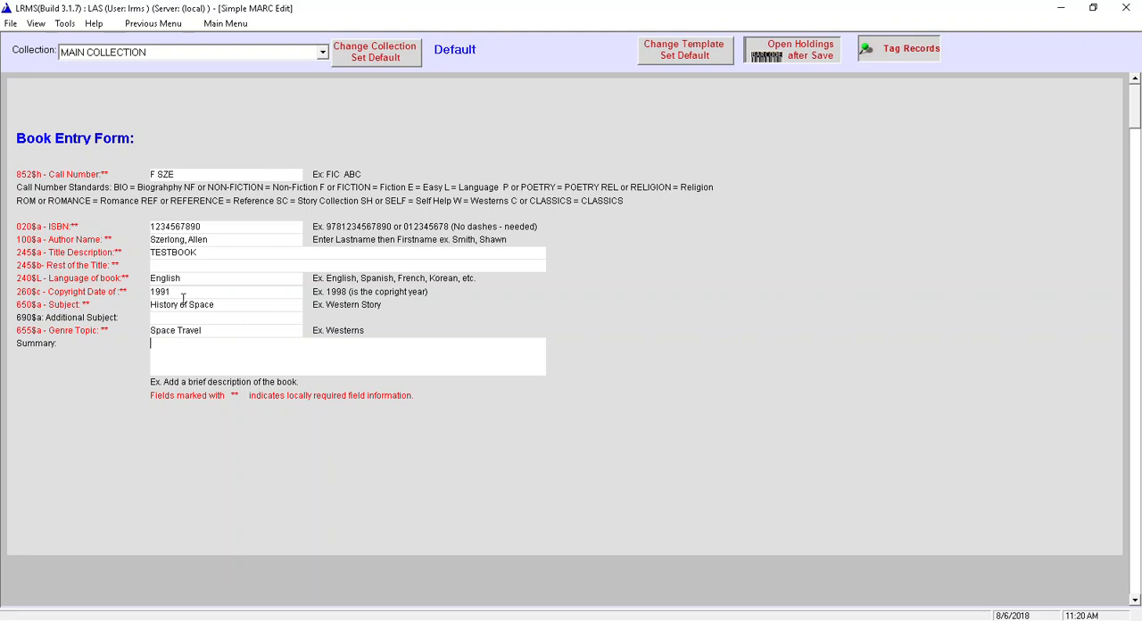
- Save the record and add History of Space and Space Travel to the authority tables
click(9, 24)
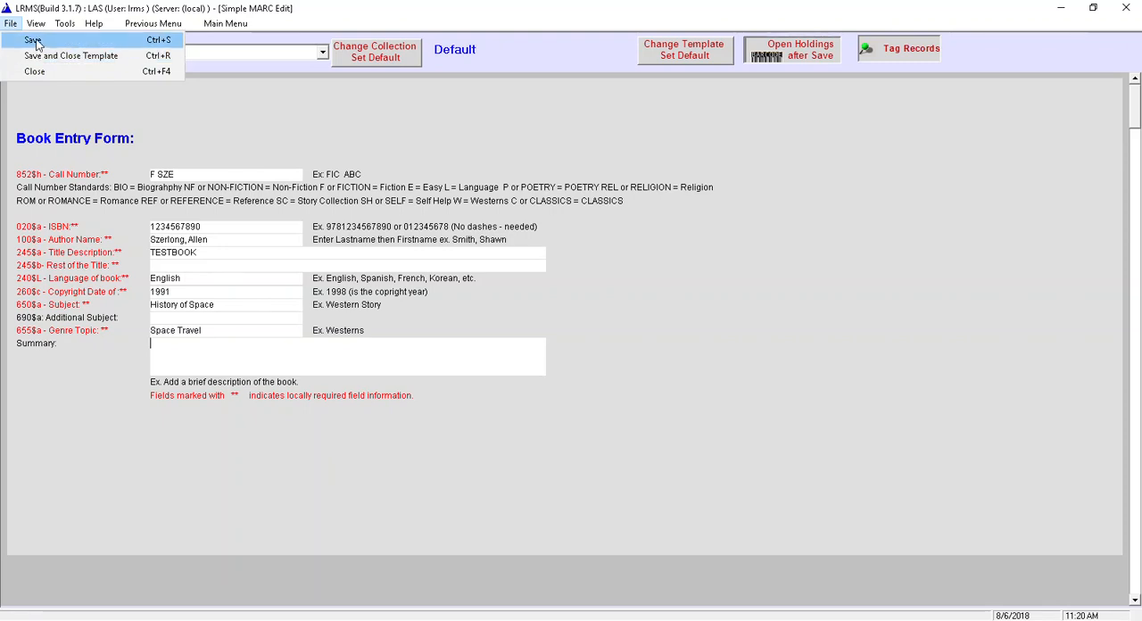
click(33, 40)
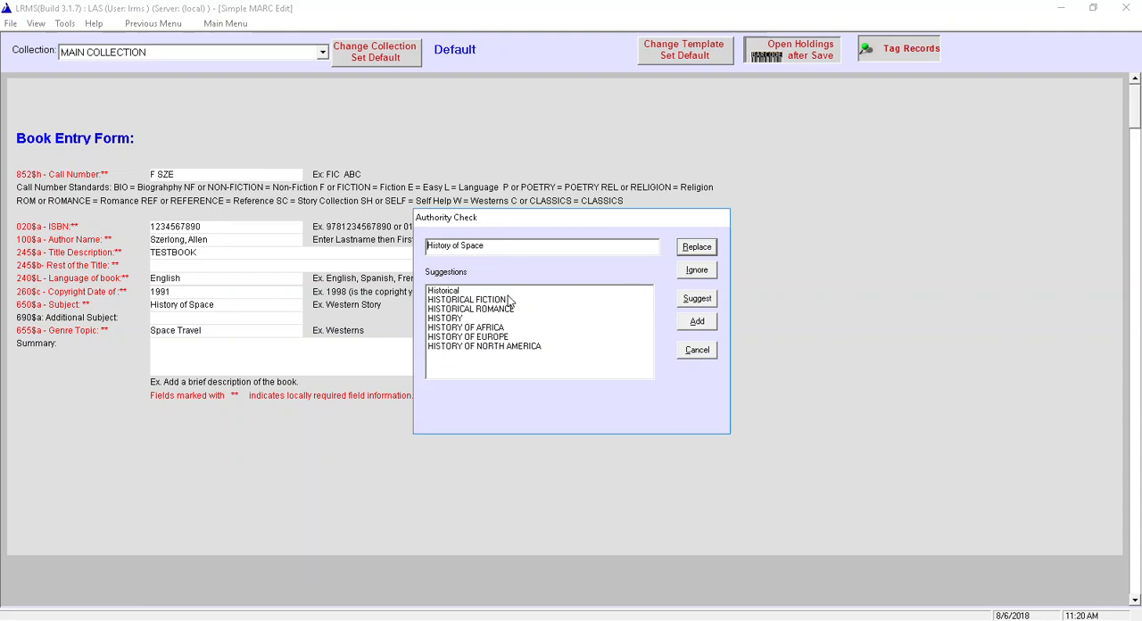
click(700, 323)
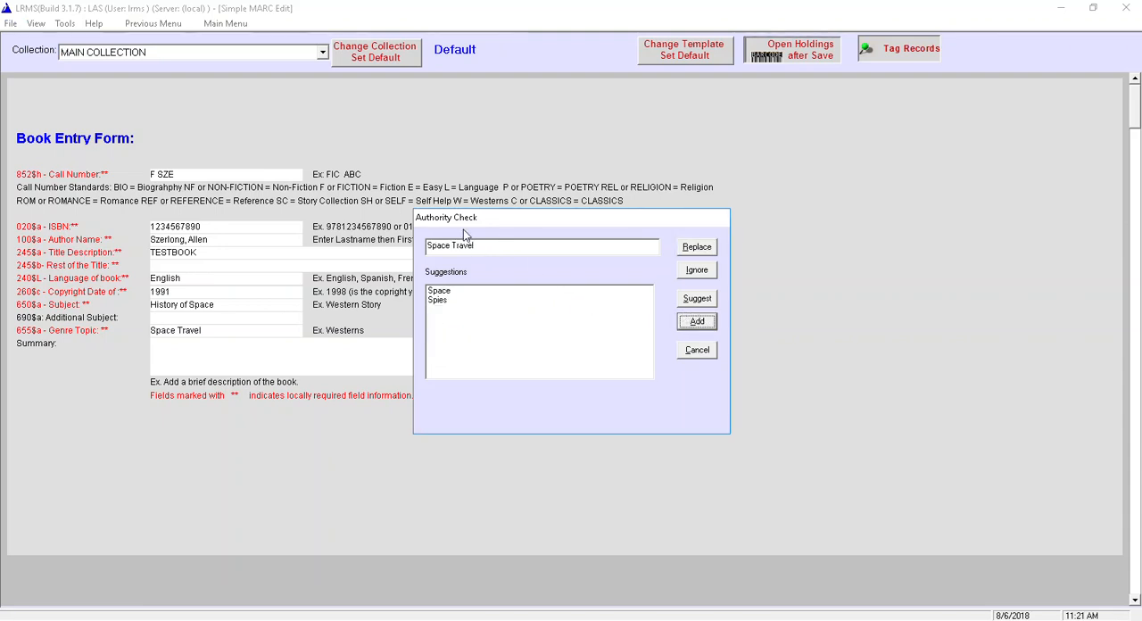
click(695, 325)
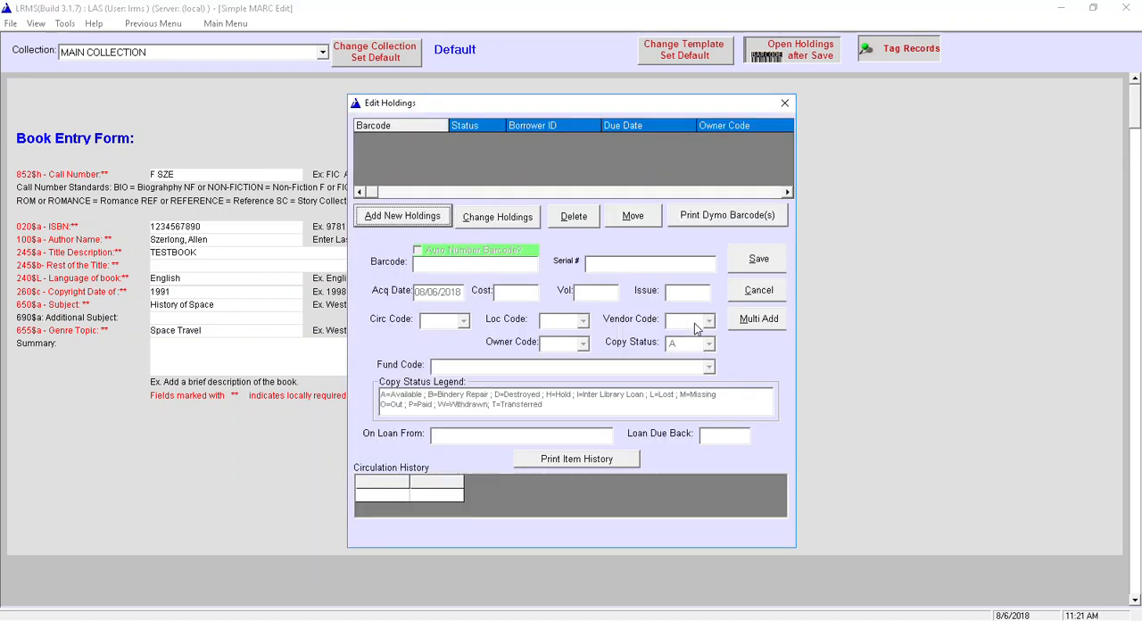
- Start a new holding for the book with an auto-numbered barcode and set its cost to 5.00
click(407, 217)
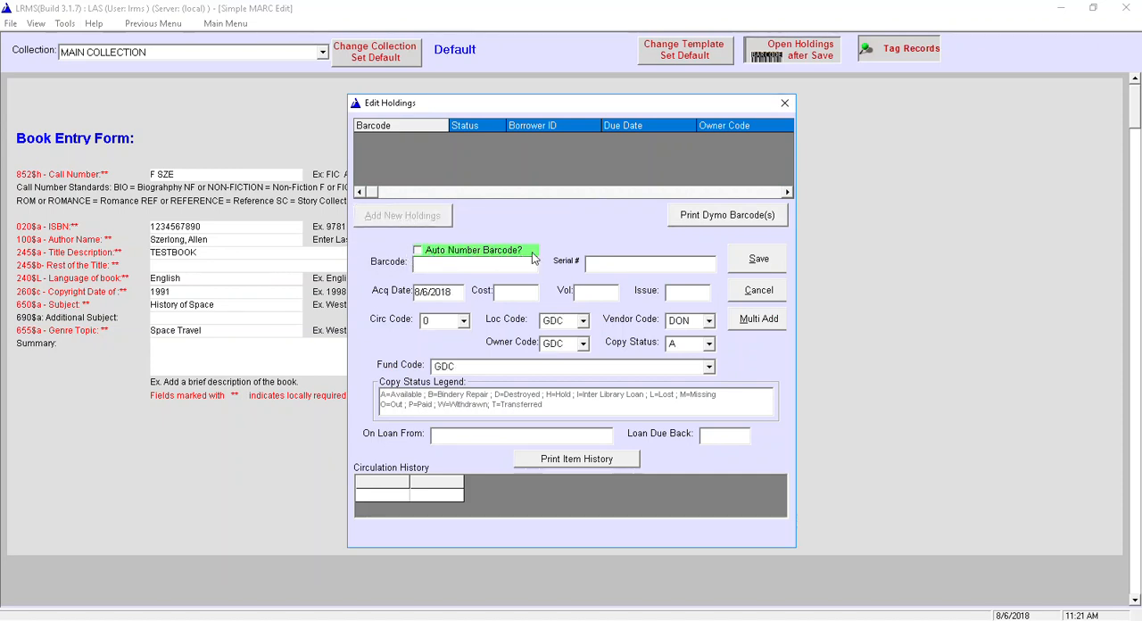
click(418, 252)
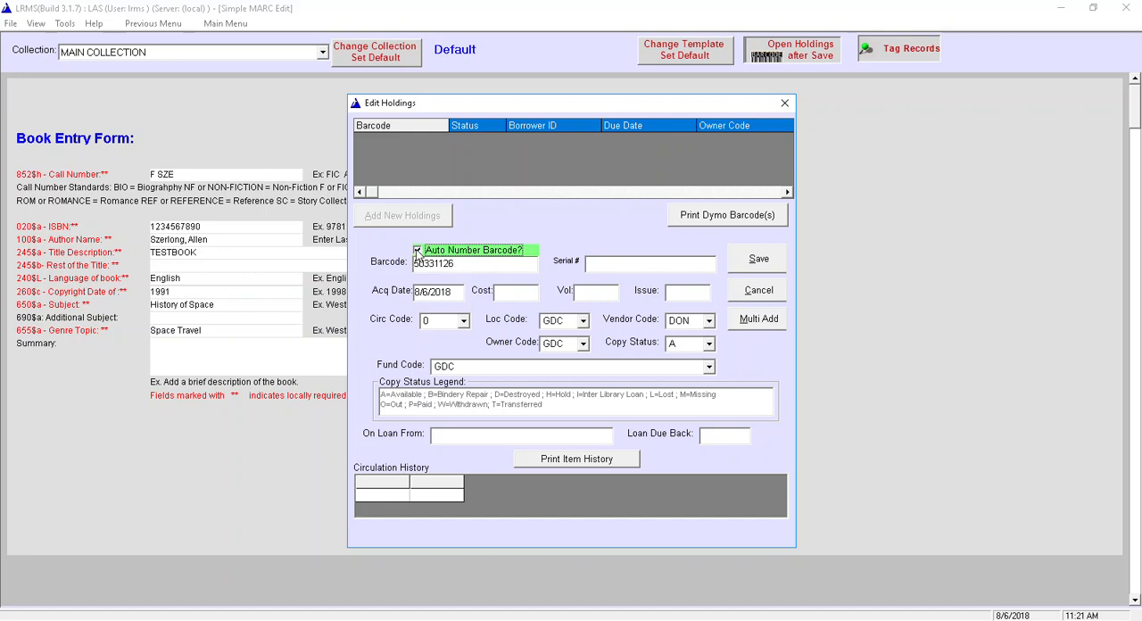
click(417, 251)
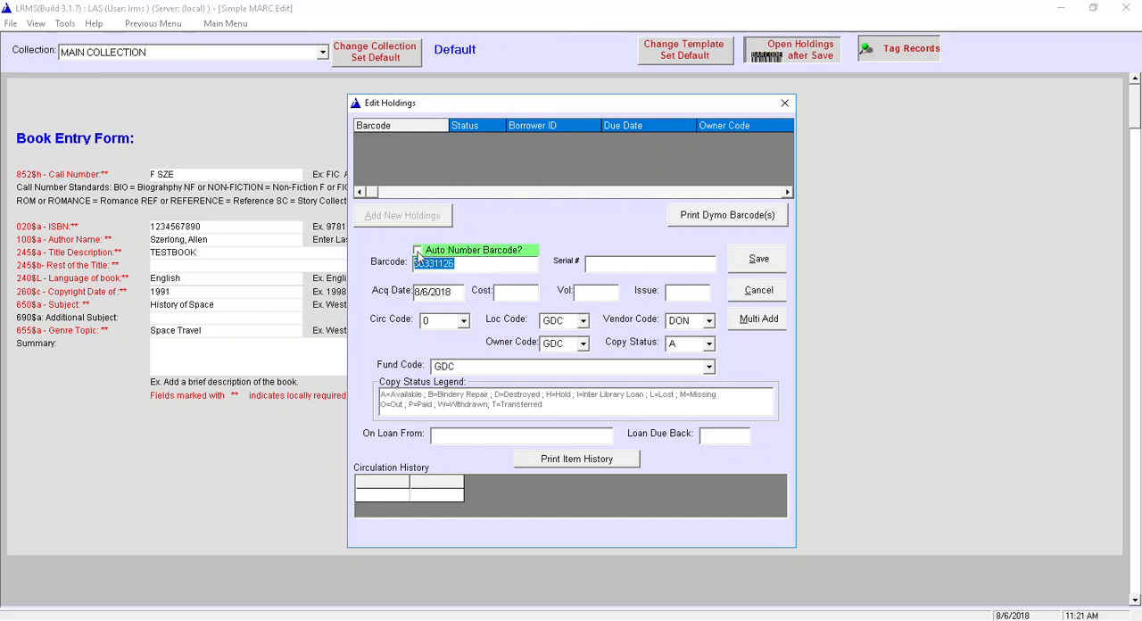
click(417, 252)
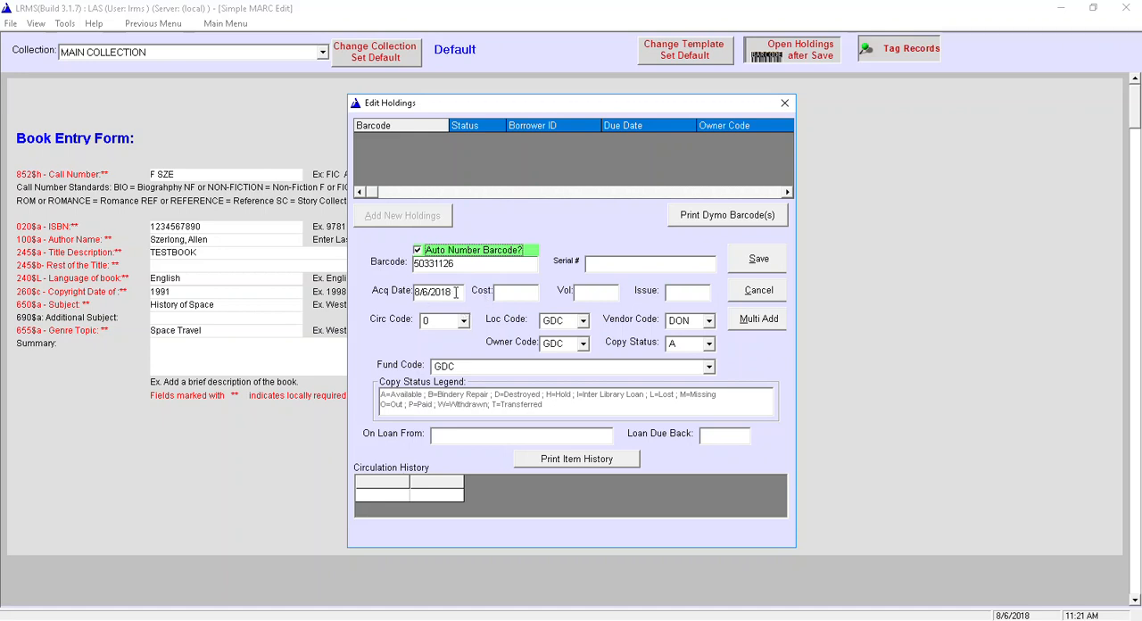
click(503, 289)
text(5.00)
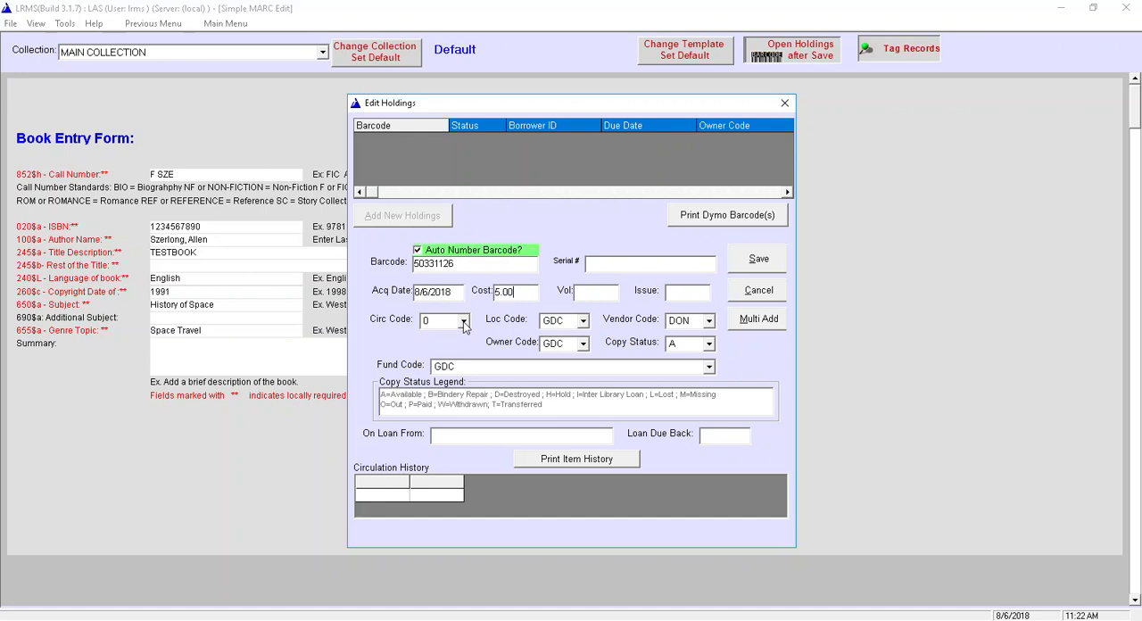
- Choose Regular Circ (0) as the holding's circulation code and Donation (DON) as its fund code
click(463, 323)
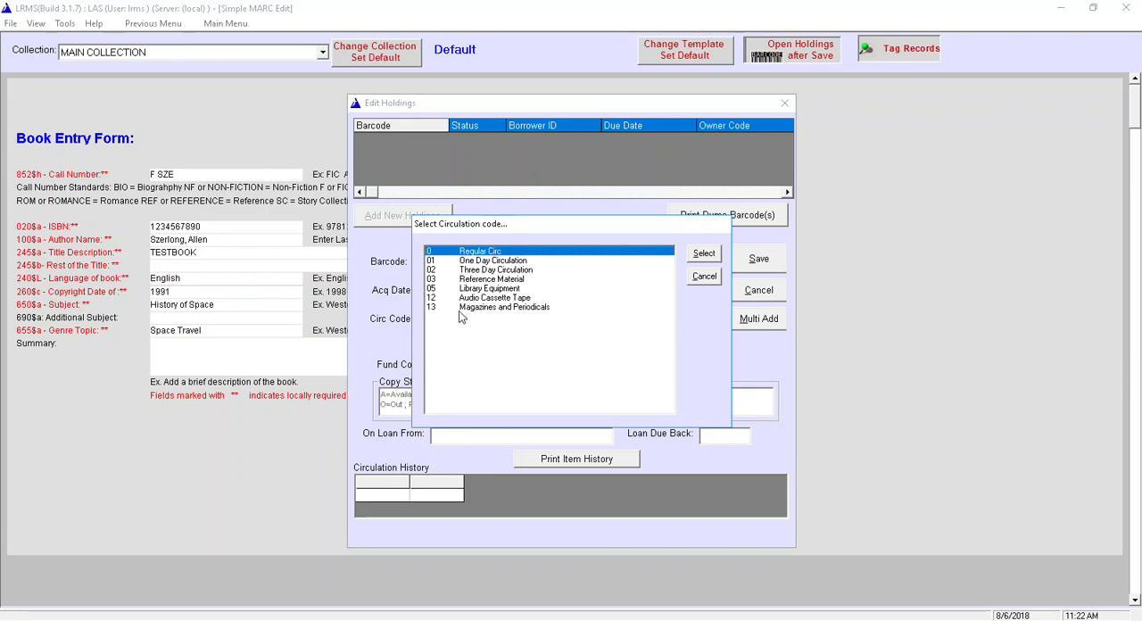
click(704, 254)
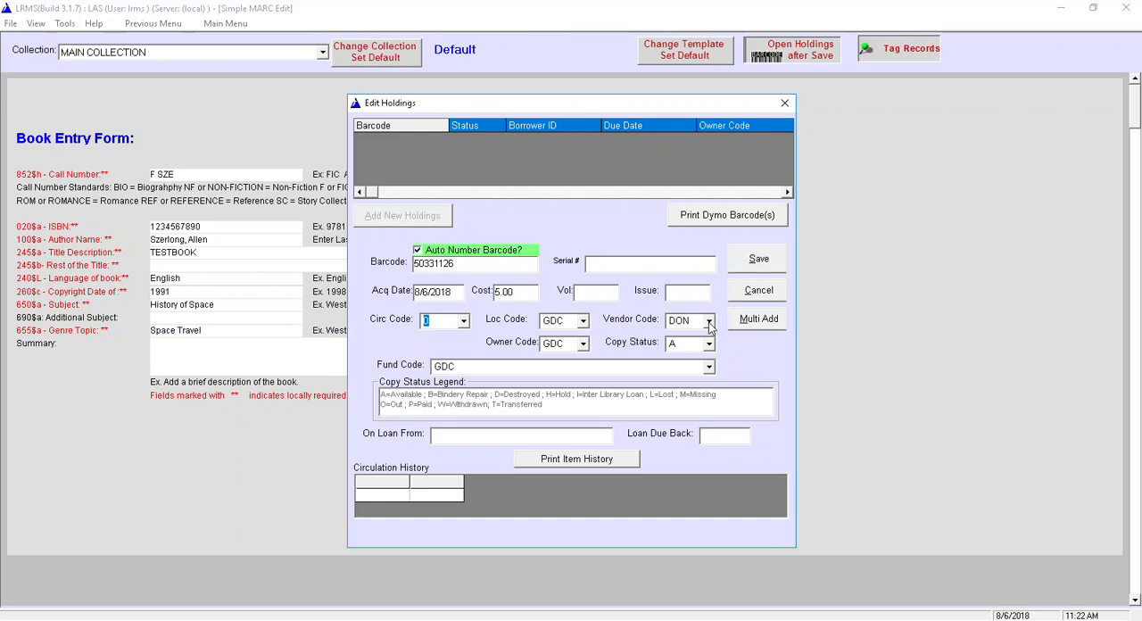
click(709, 368)
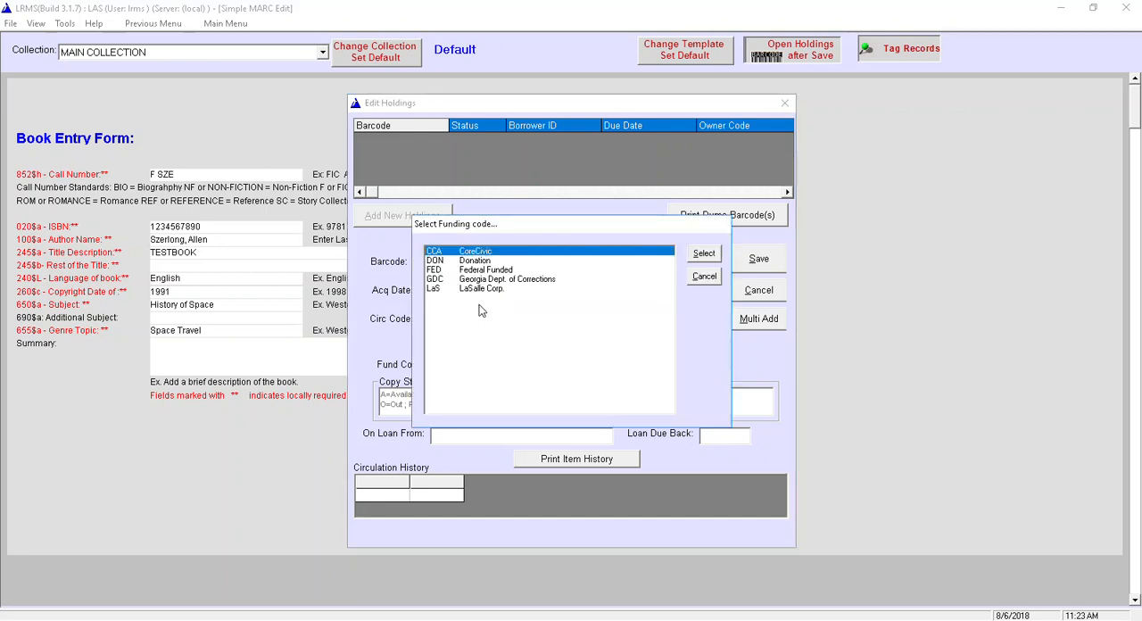
click(432, 261)
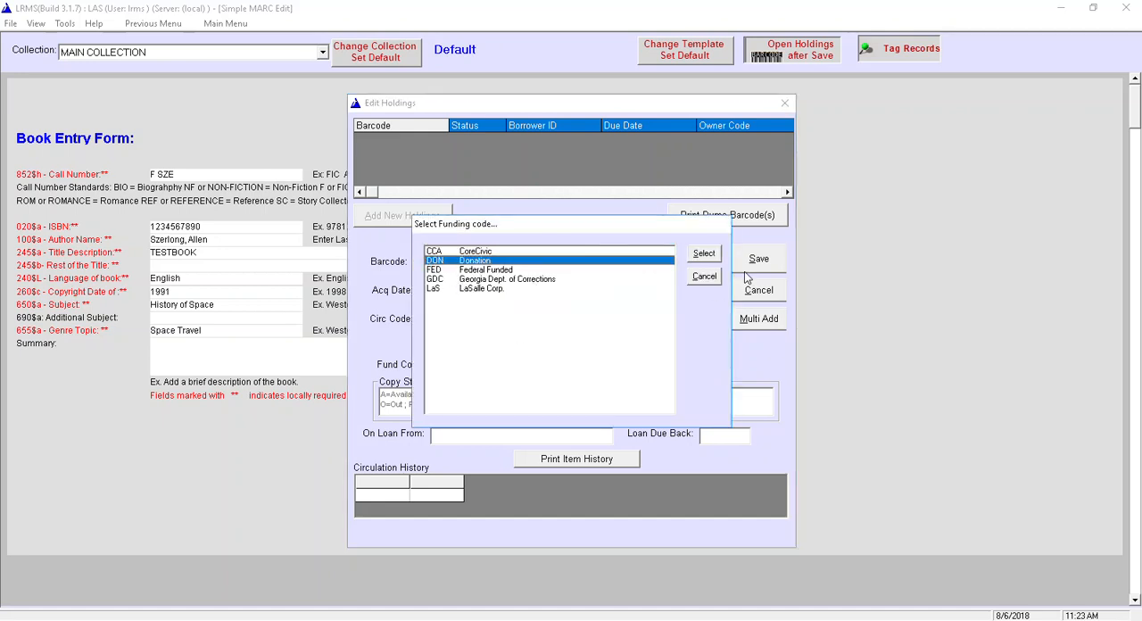
click(704, 254)
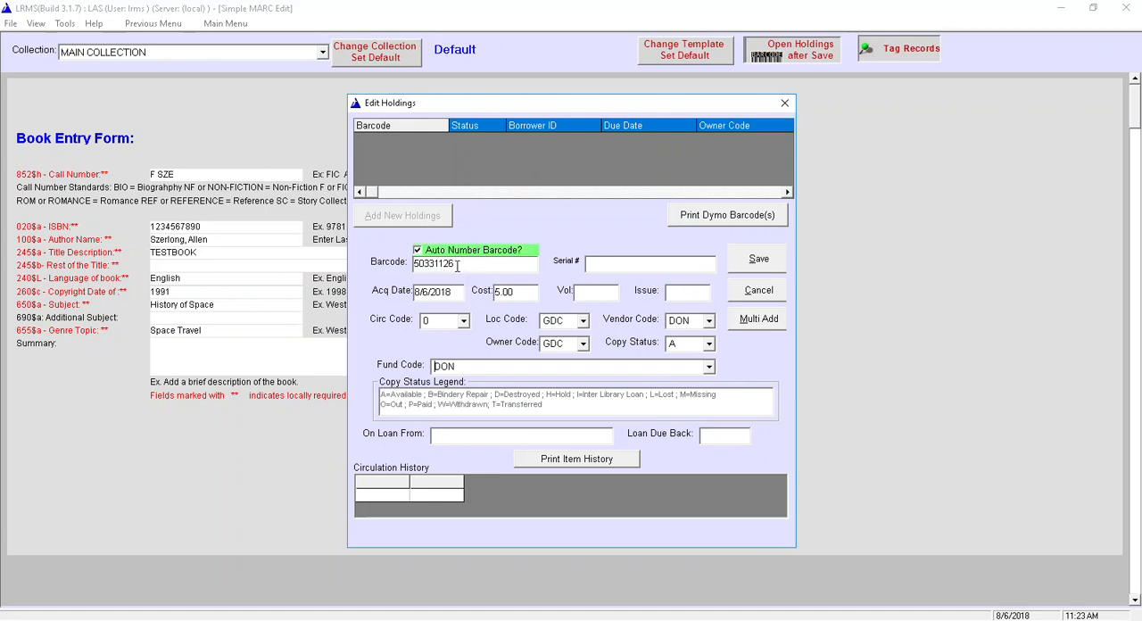
- Multi-add 3 copies of the holding, and leave the holdings and the book entry template with save and close
click(761, 322)
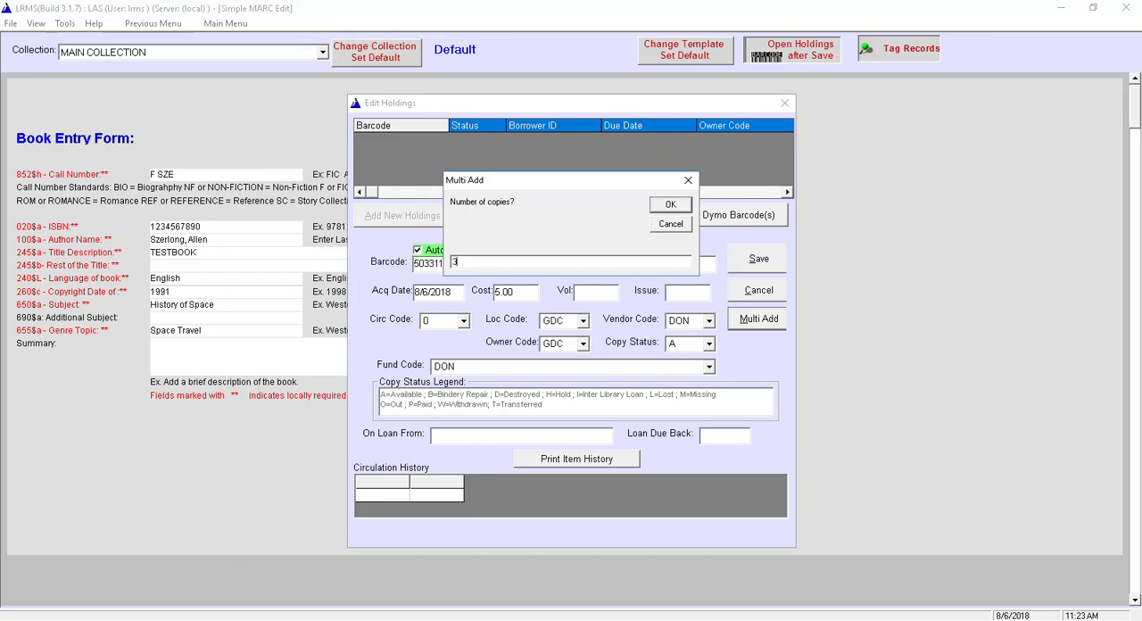
click(669, 205)
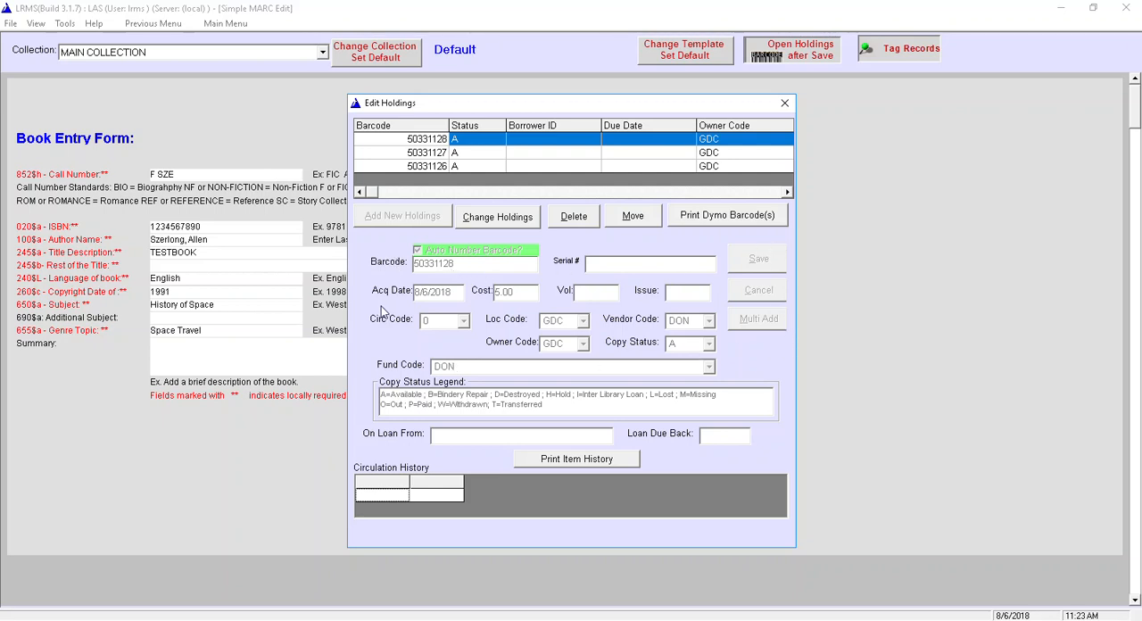
click(784, 104)
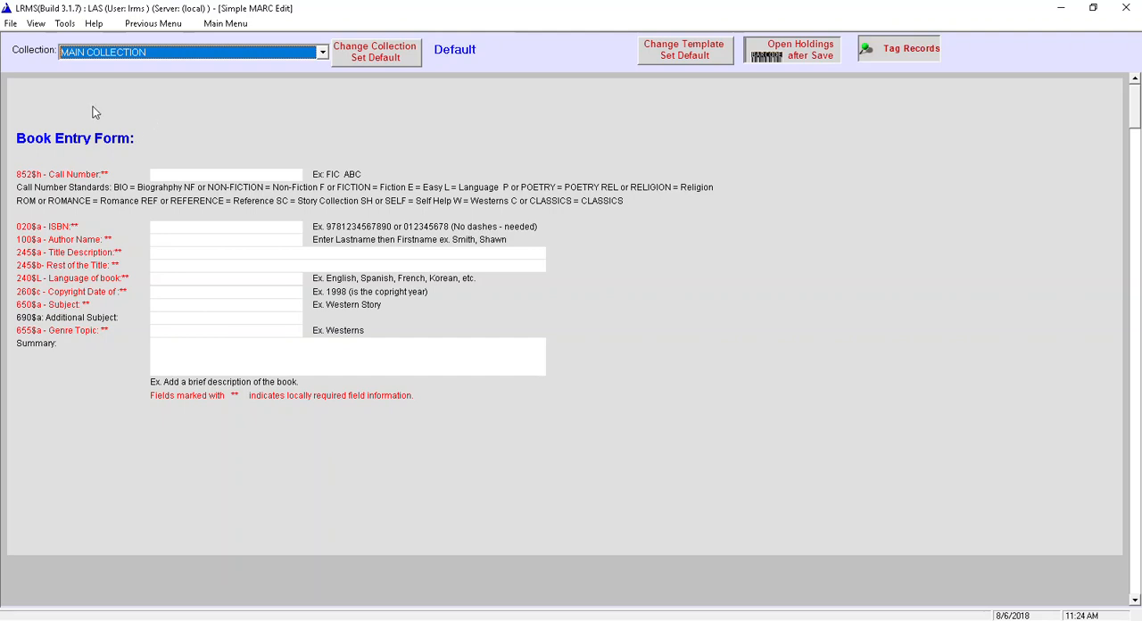
click(9, 24)
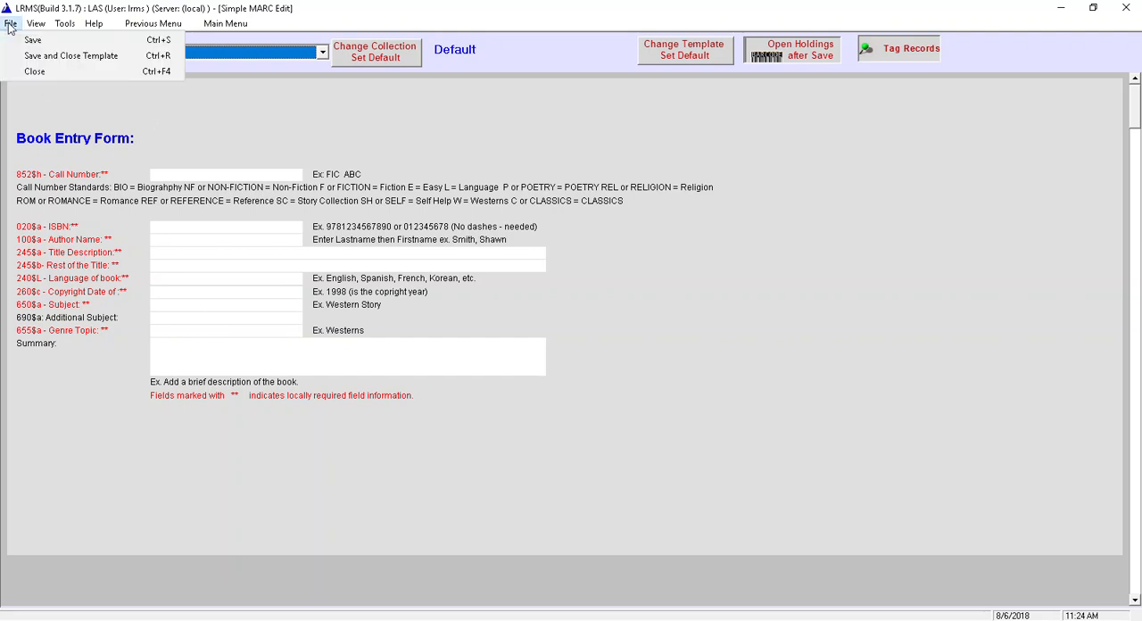
click(49, 56)
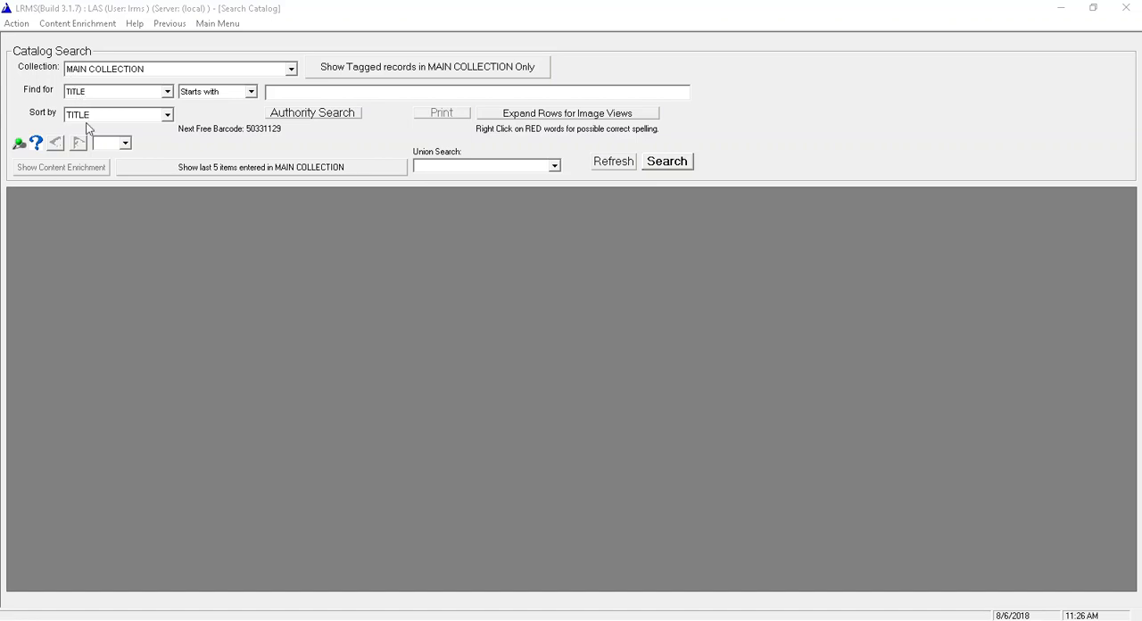
click(177, 68)
click(129, 86)
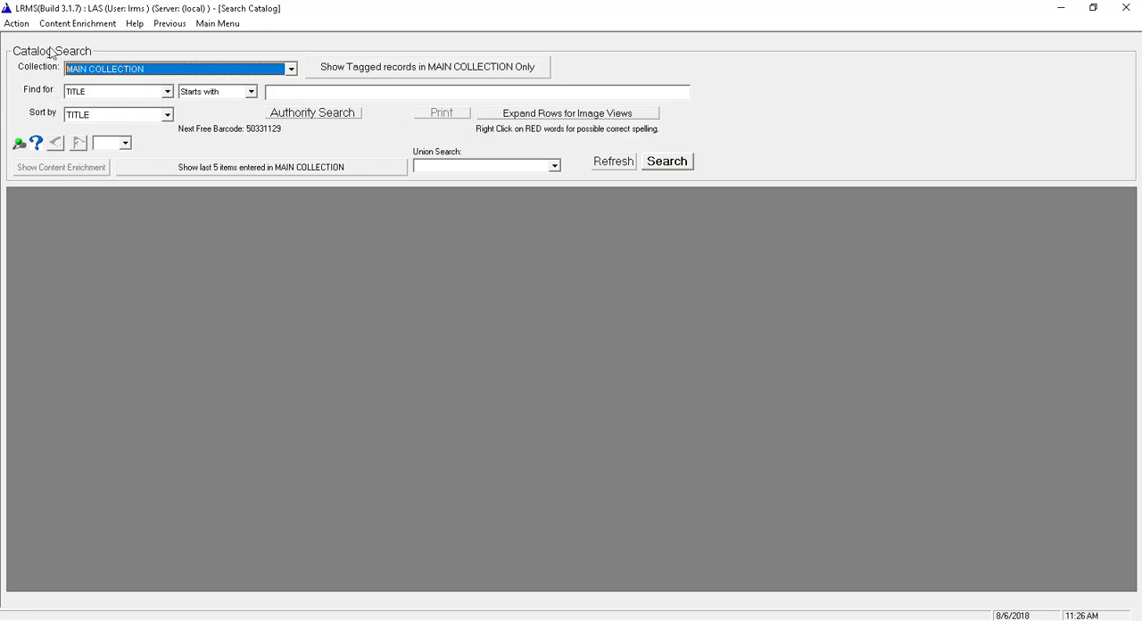
click(216, 24)
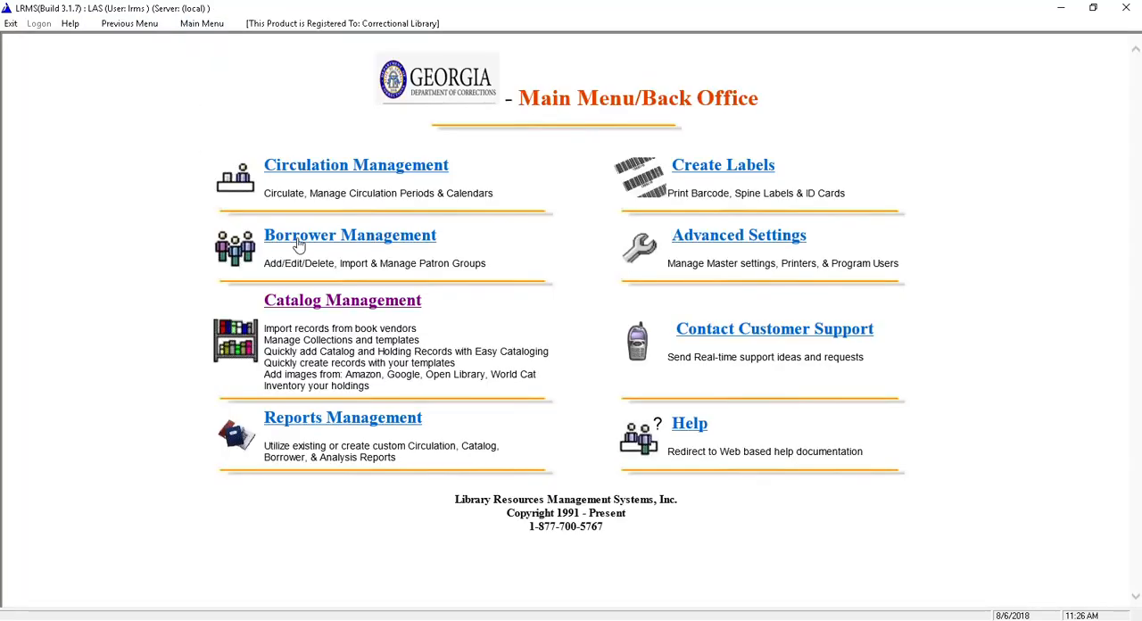
click(332, 170)
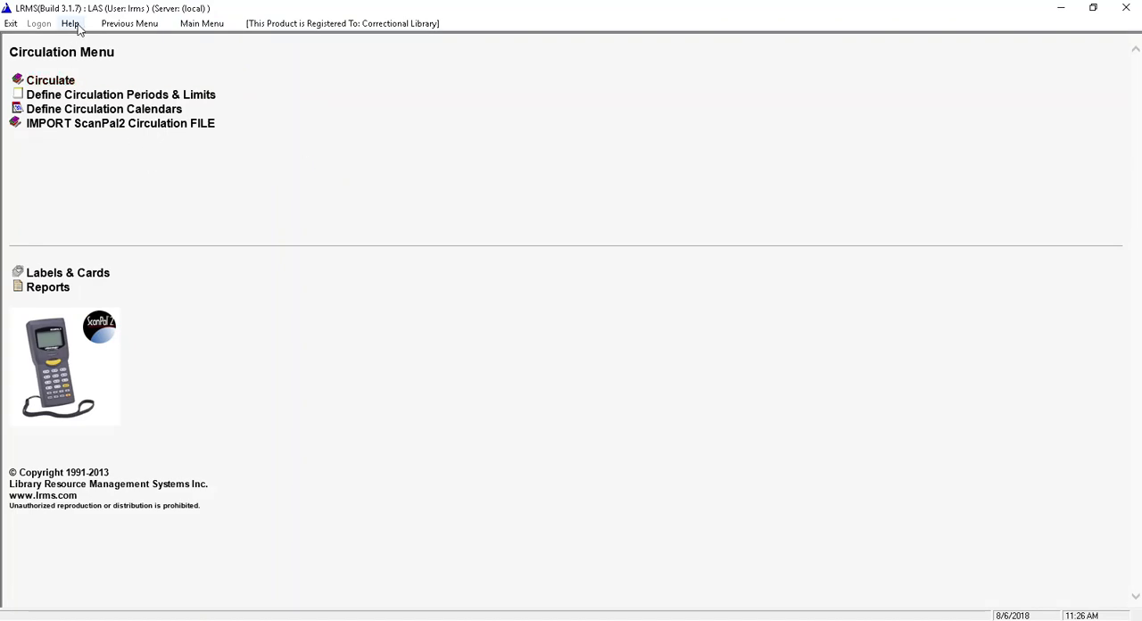
click(130, 23)
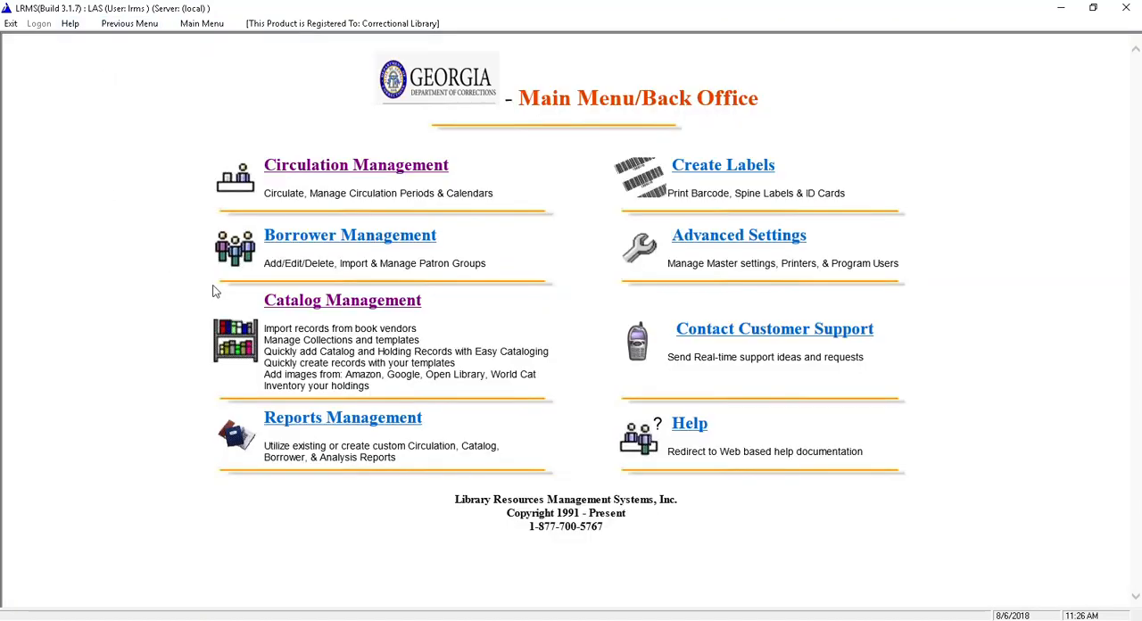
- Open the catalog search, list the last 5 items entered in MAIN COLLECTION and check the barcodes of the TESTBOOK record
click(287, 310)
click(100, 95)
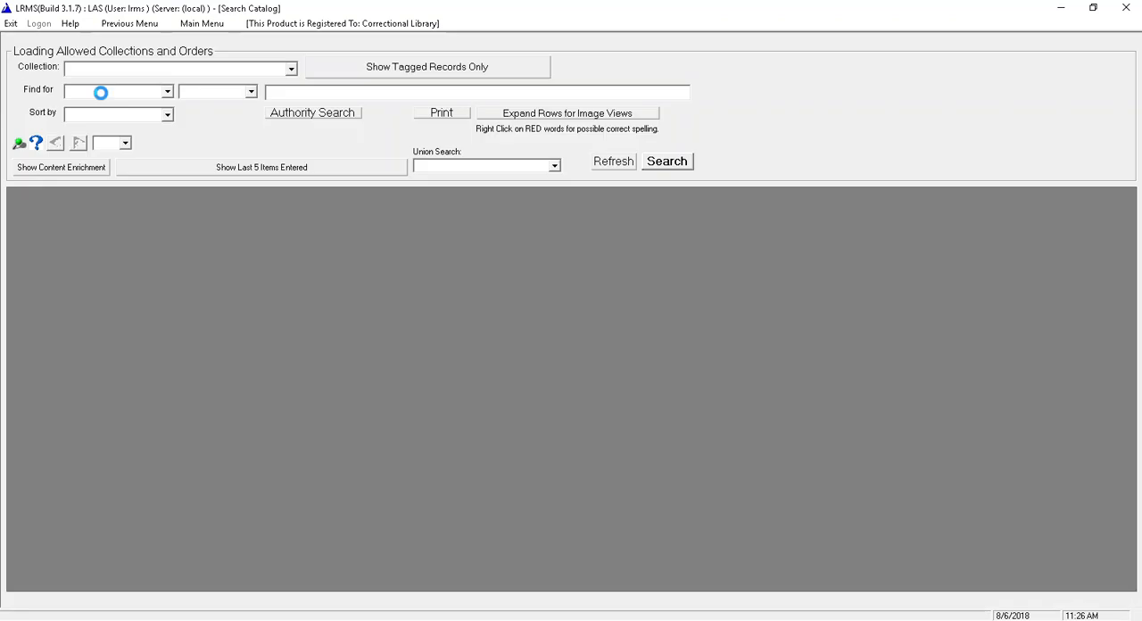
click(214, 170)
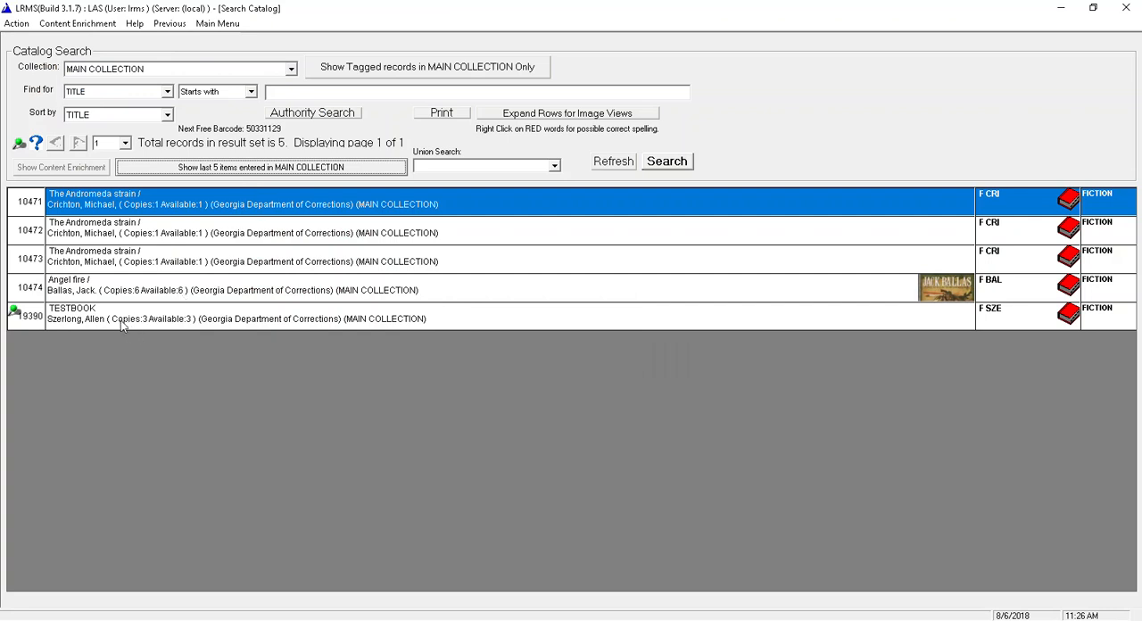
mouse_move(117, 327)
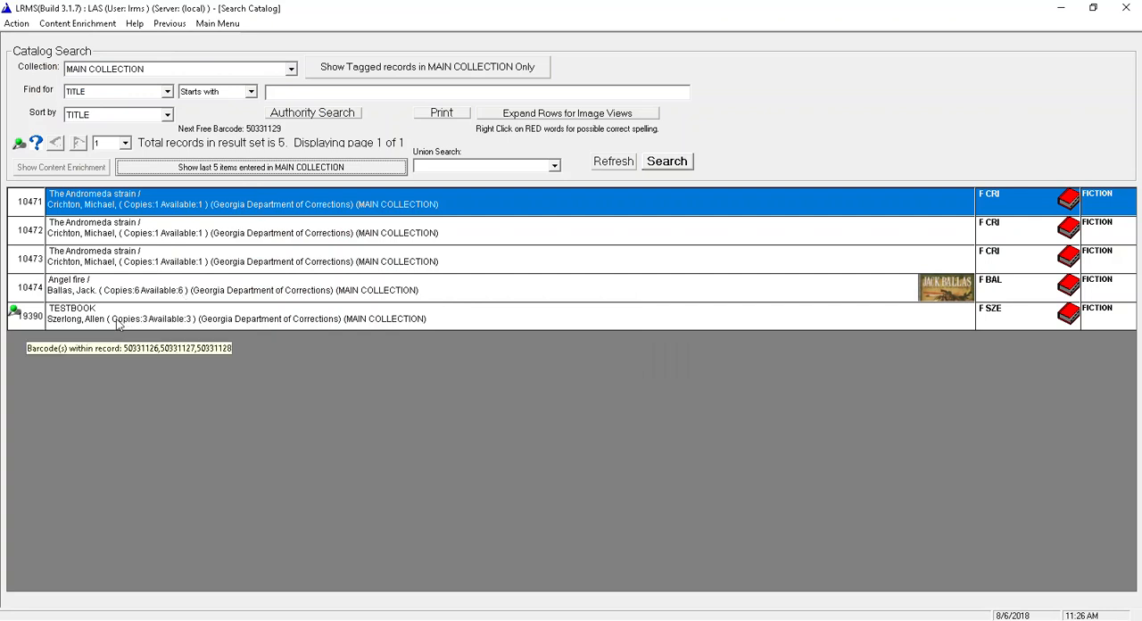